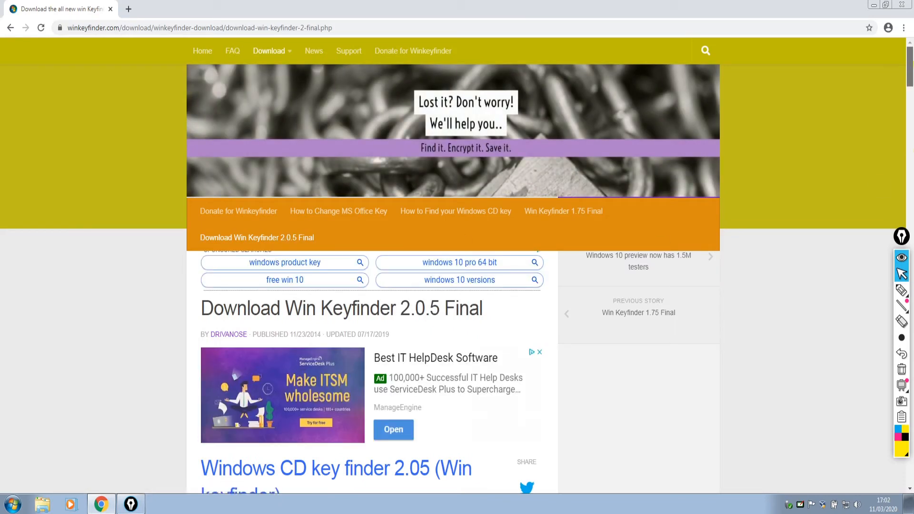
Download the Win Keyfinder 2.0 Final archive from the product page and minimise the browser window
scroll(457, 262, down, 15)
scroll(371, 262, down, 20)
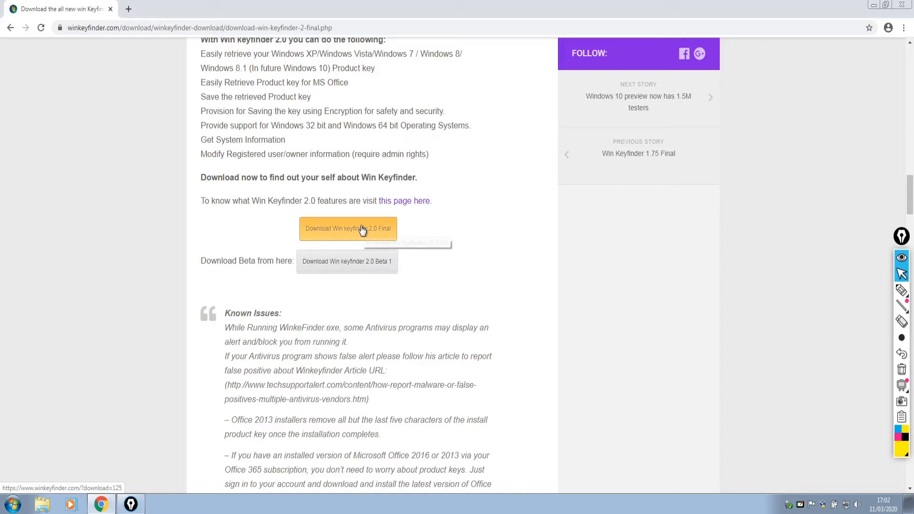
click(344, 231)
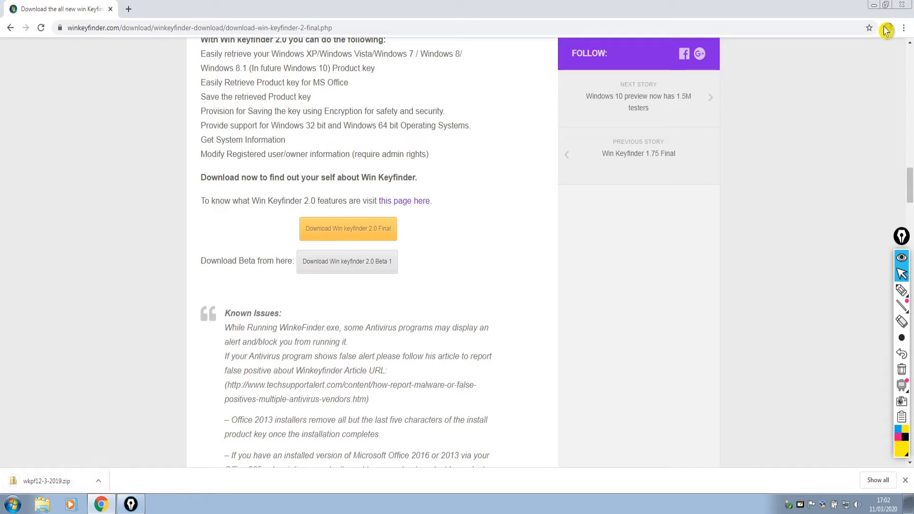
click(875, 6)
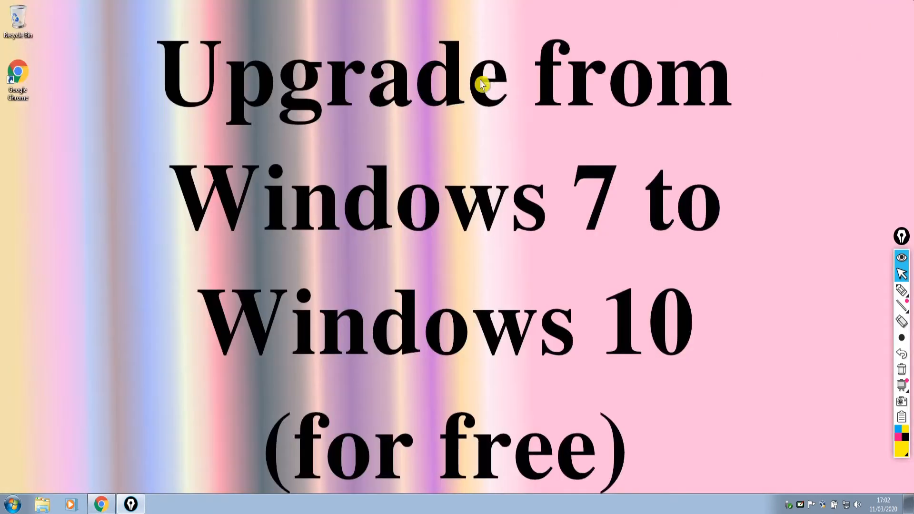
Extract the wkpf12-3-2019 archive in the Downloads folder to its default destination, showing the extracted files
click(43, 505)
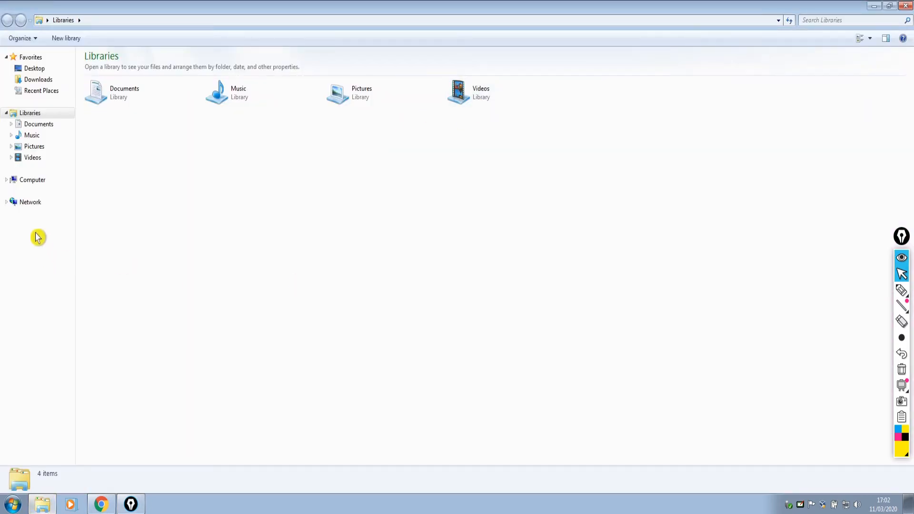
click(32, 80)
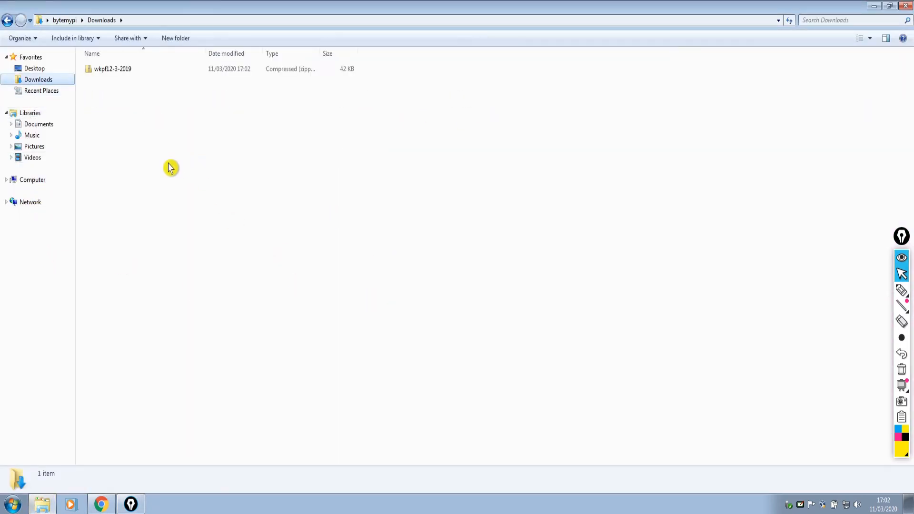
click(112, 76)
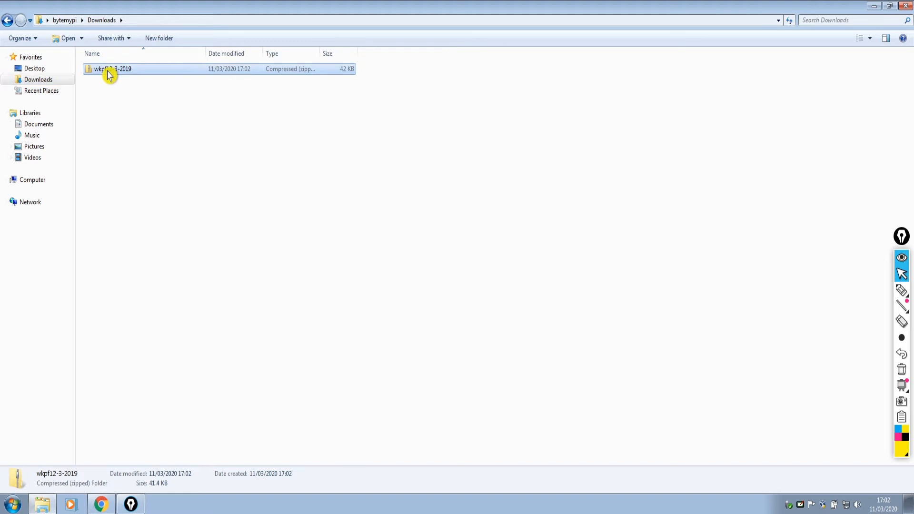
right_click(109, 76)
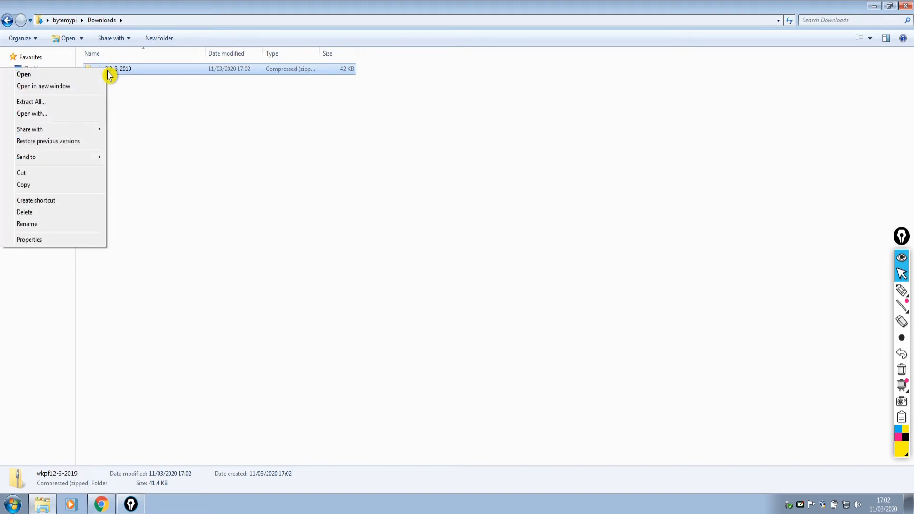
click(56, 103)
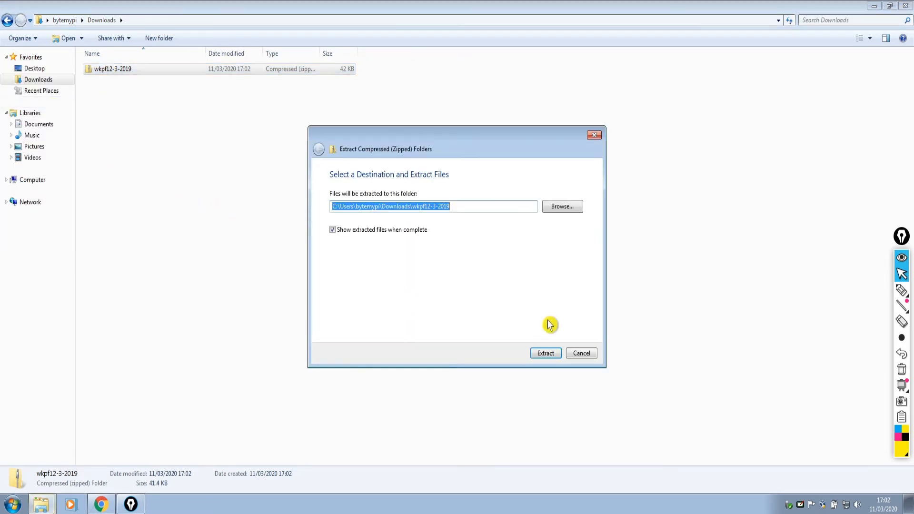
click(543, 355)
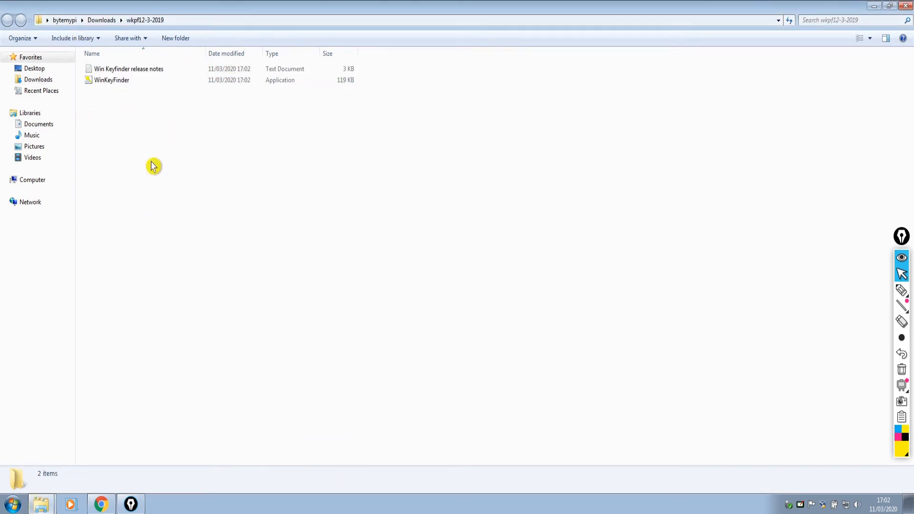
Run the extracted WinKeyFinder application, allowing it past the security warning, and close the file window when finished
double_click(115, 82)
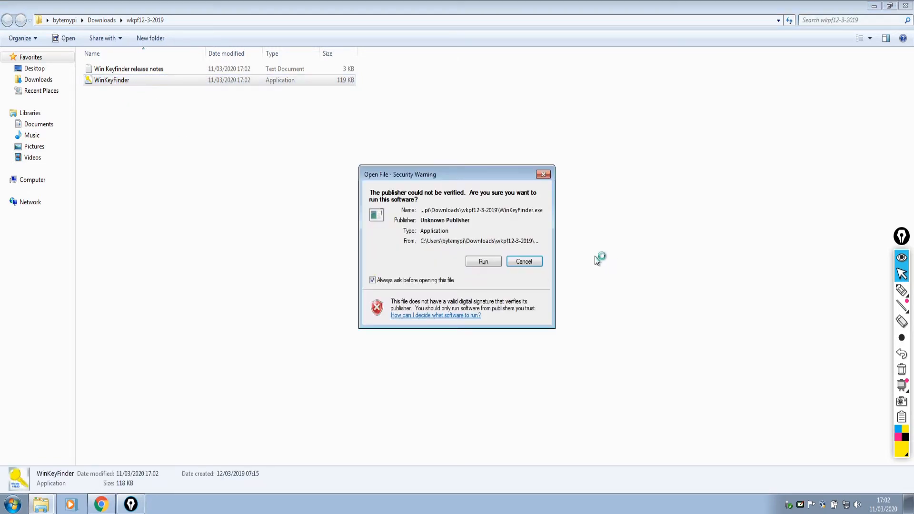
click(482, 263)
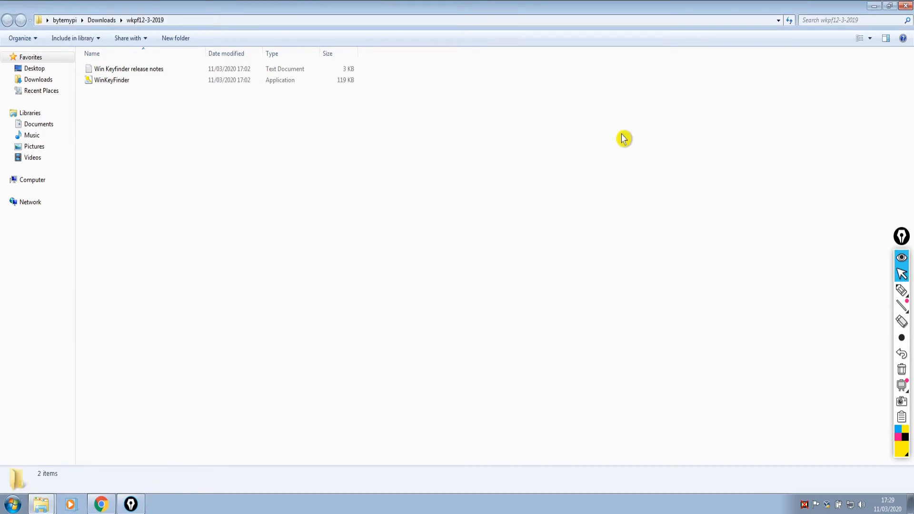
key(alt+Up)
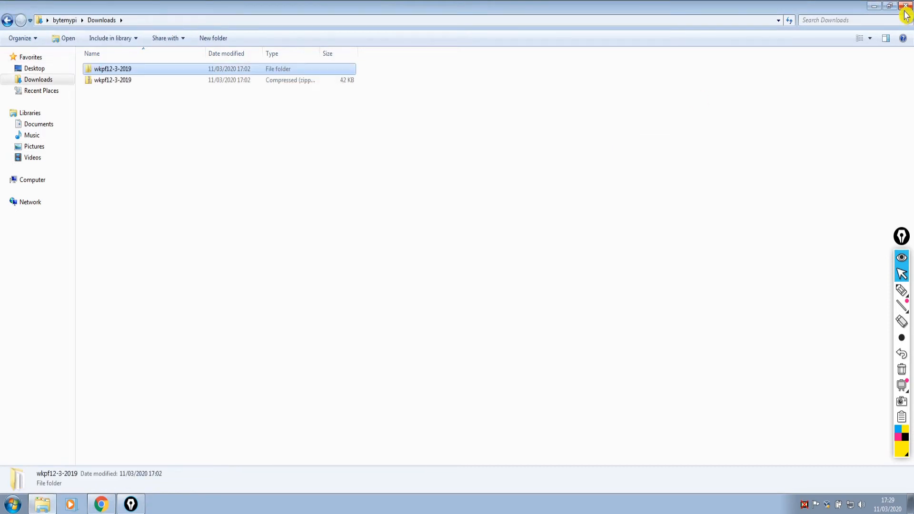
click(906, 6)
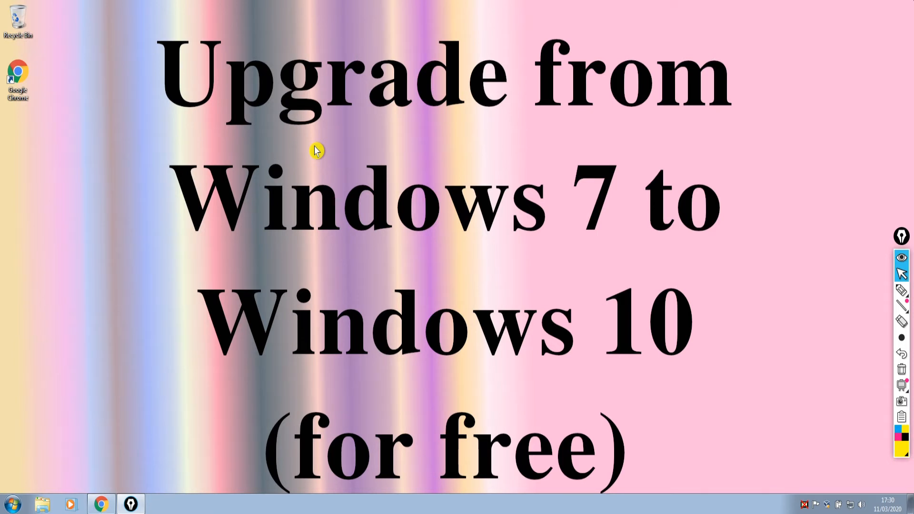
Open the bytemypi user folder inside Users on Local Disk (C:) in a new file window
click(45, 507)
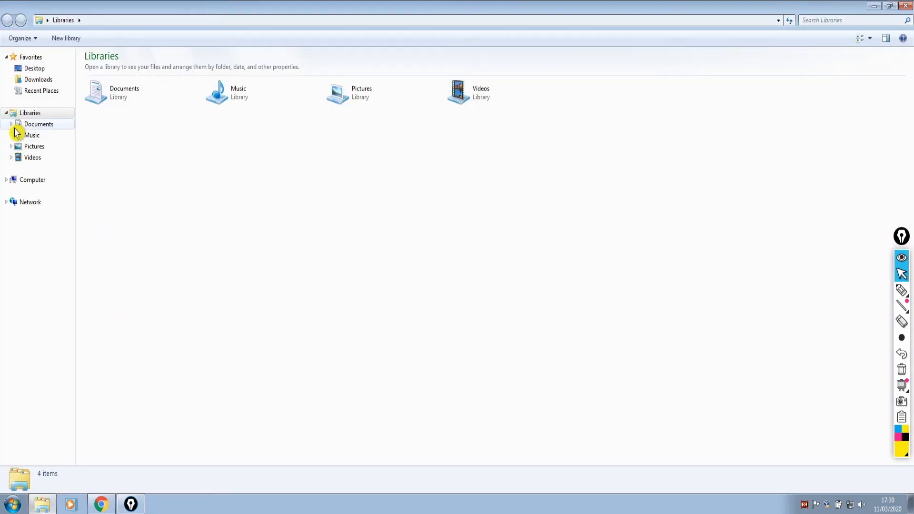
click(37, 181)
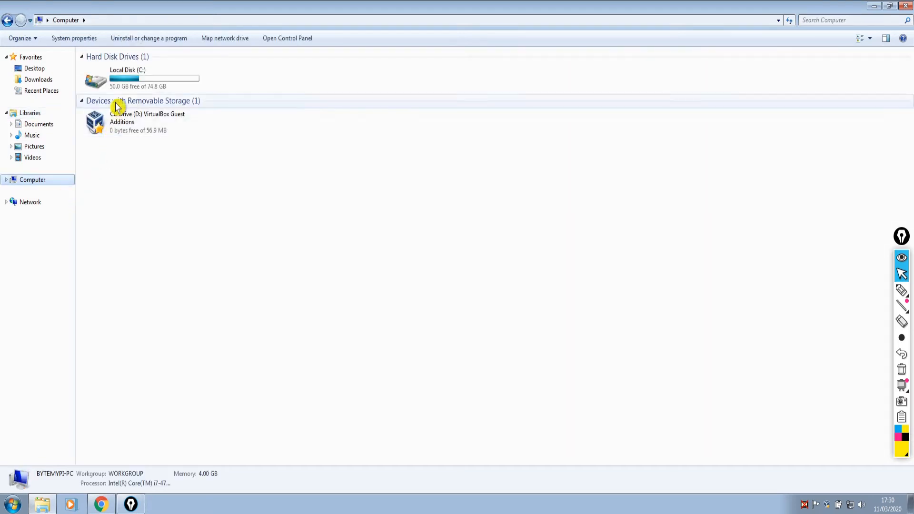
double_click(121, 81)
click(108, 118)
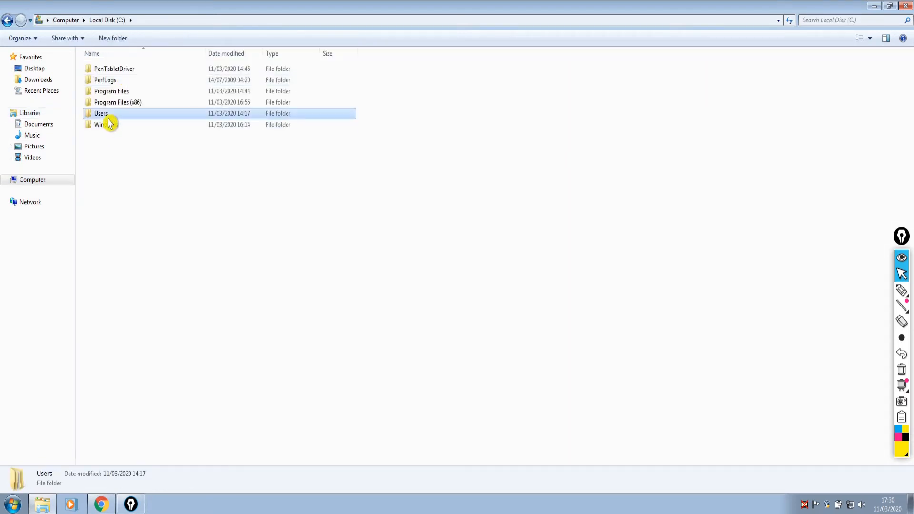
double_click(108, 118)
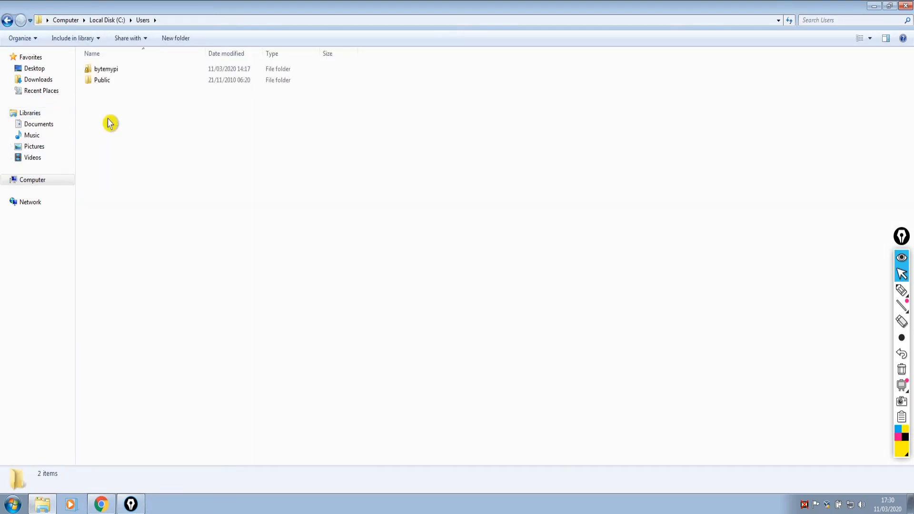
click(111, 72)
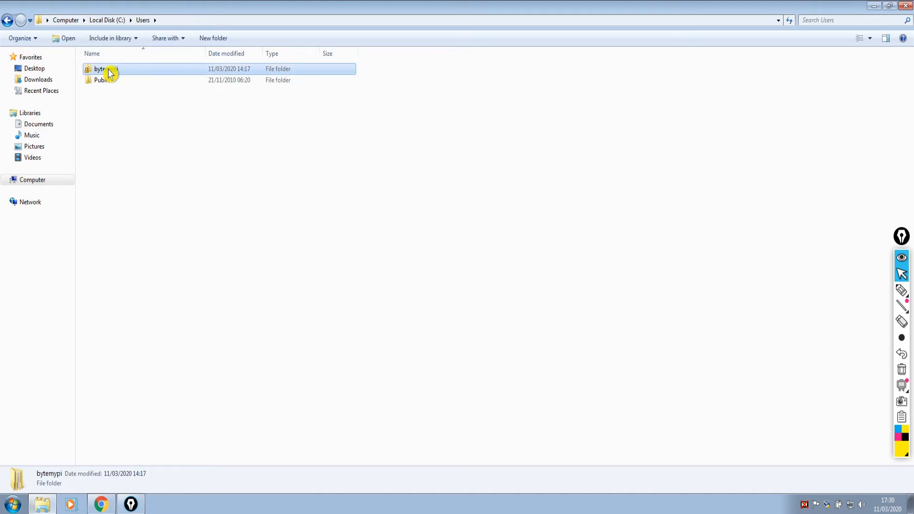
double_click(110, 73)
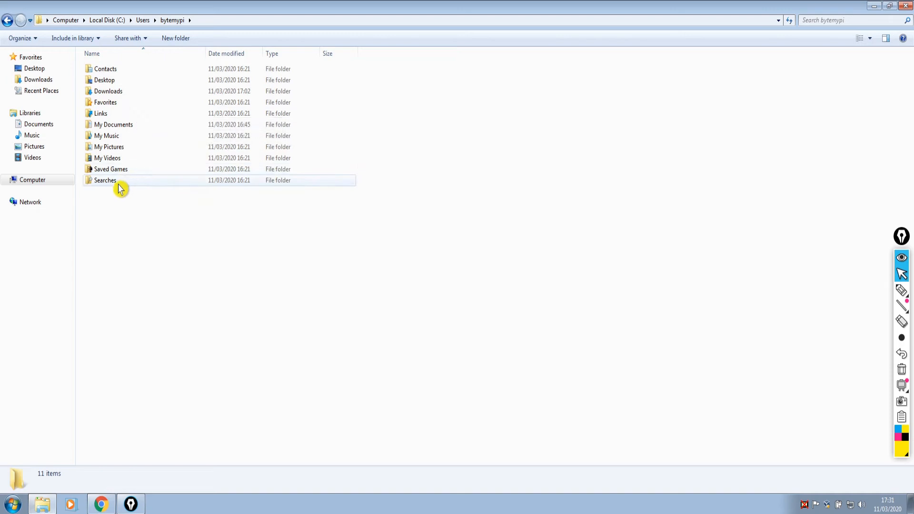
Return to the Users folder and check the total size of the bytemypi folder in its properties
click(8, 21)
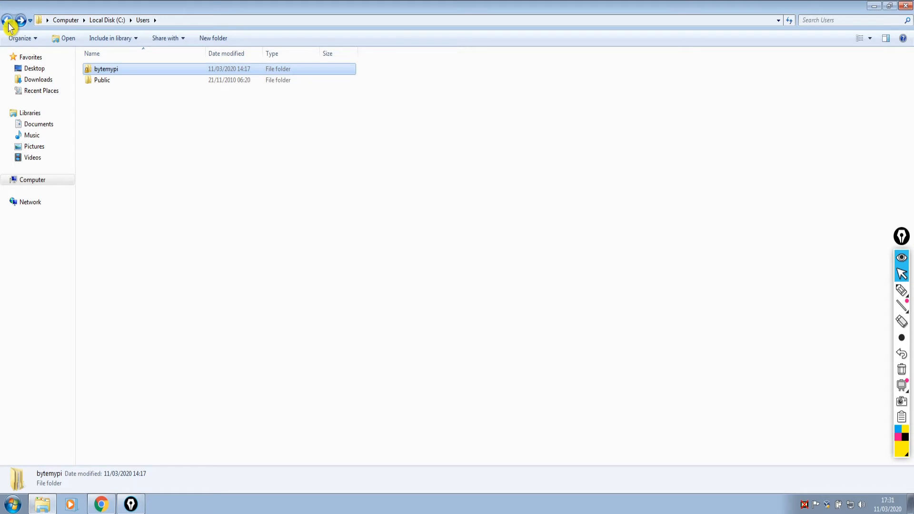
right_click(114, 75)
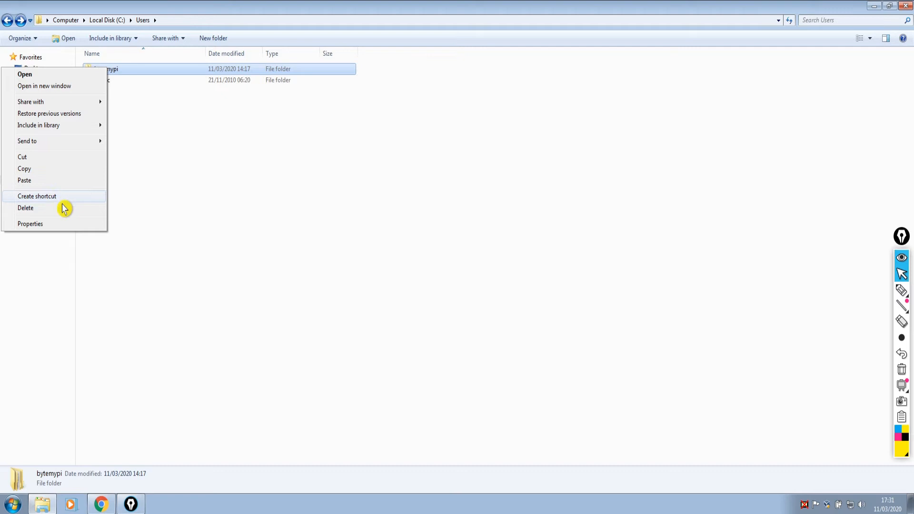
click(52, 225)
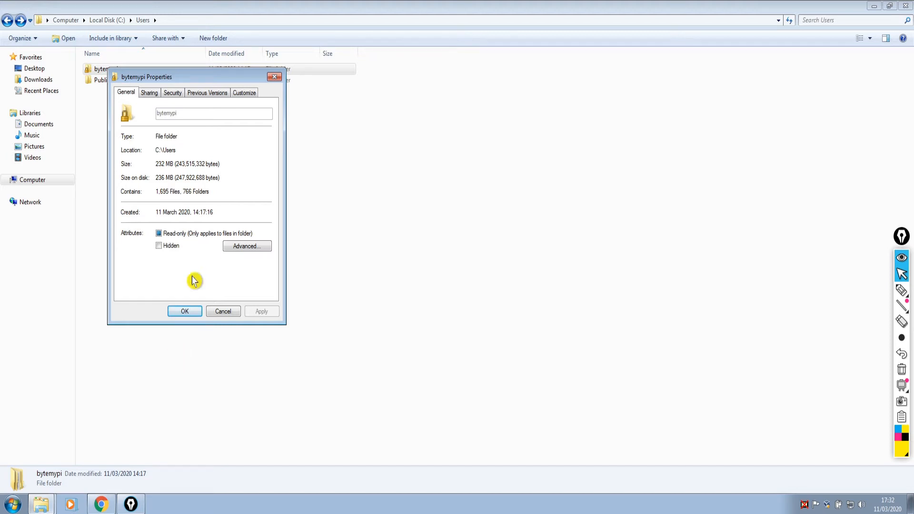
click(220, 312)
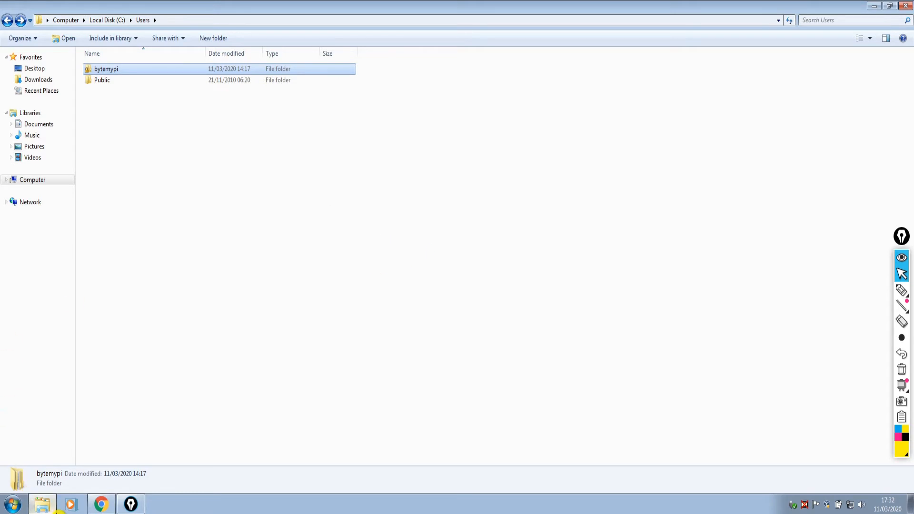
Open a second Windows Explorer window showing Computer and arrange it side by side with the Users window
right_click(48, 510)
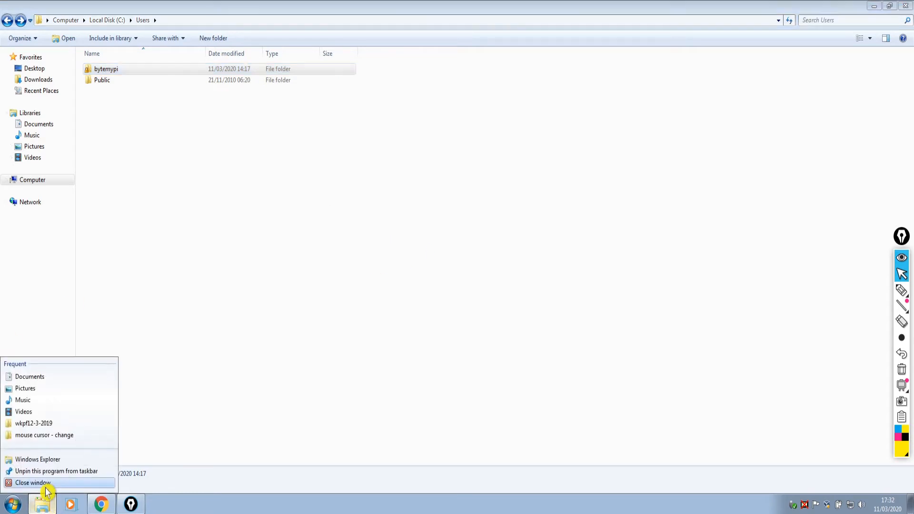
click(47, 460)
drag(277, 12, 913, 333)
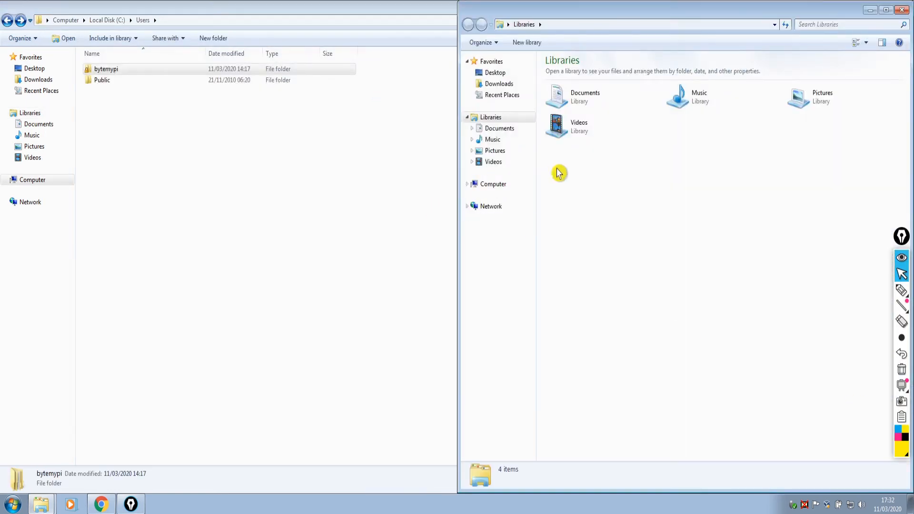
click(492, 184)
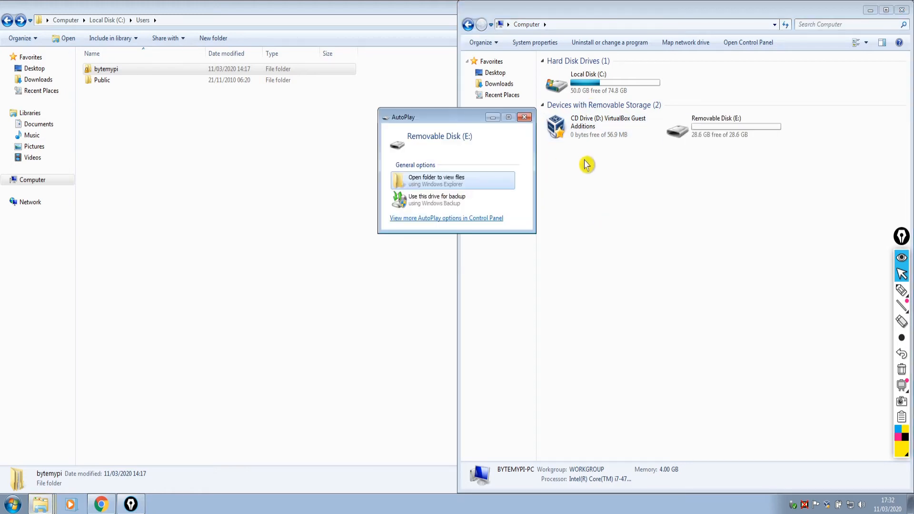
click(525, 118)
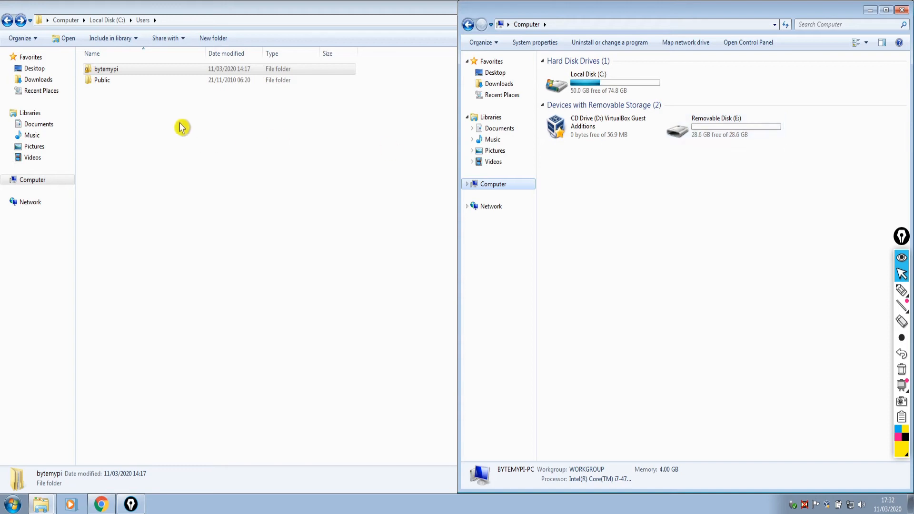
drag(233, 10, 9, 170)
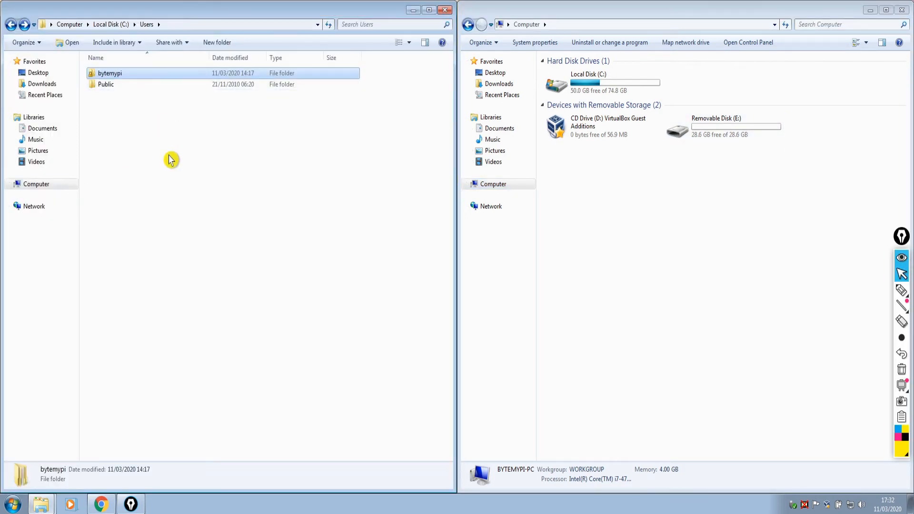
Open Removable Disk (E:) in one window and the bytemypi user folder in the other
double_click(712, 130)
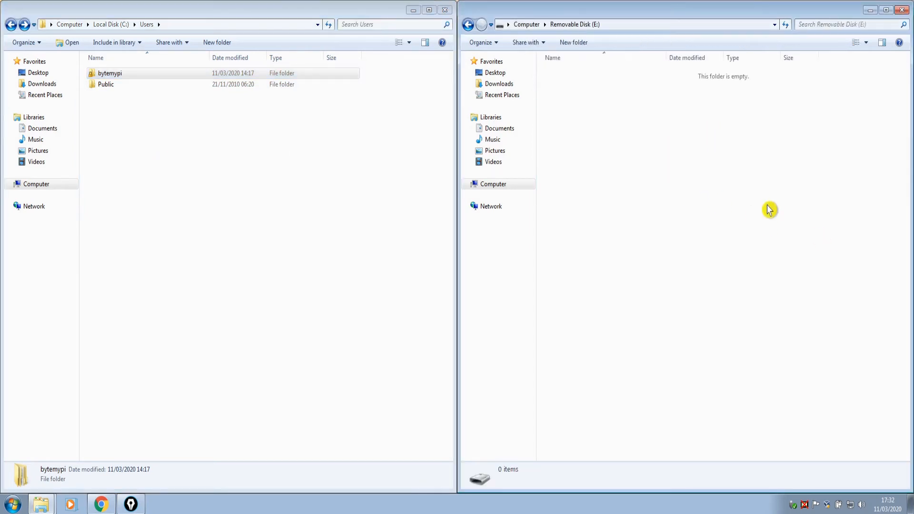
click(115, 75)
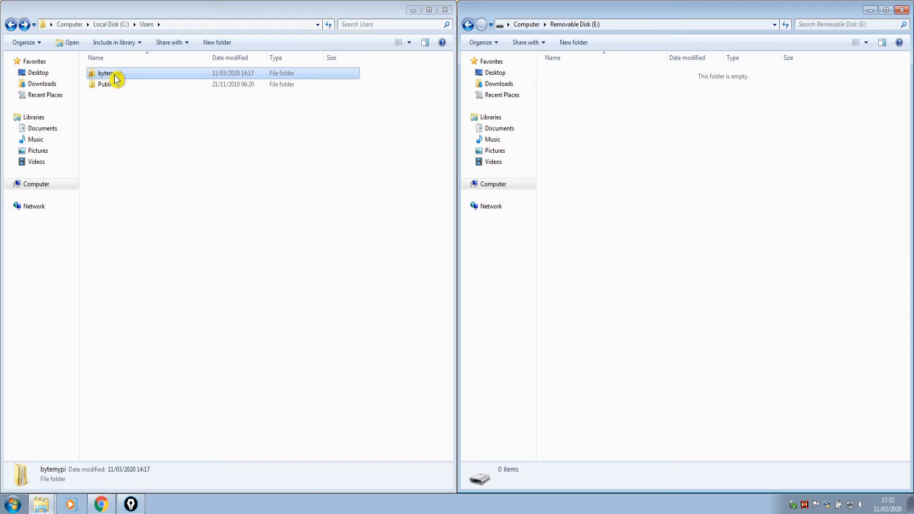
double_click(116, 77)
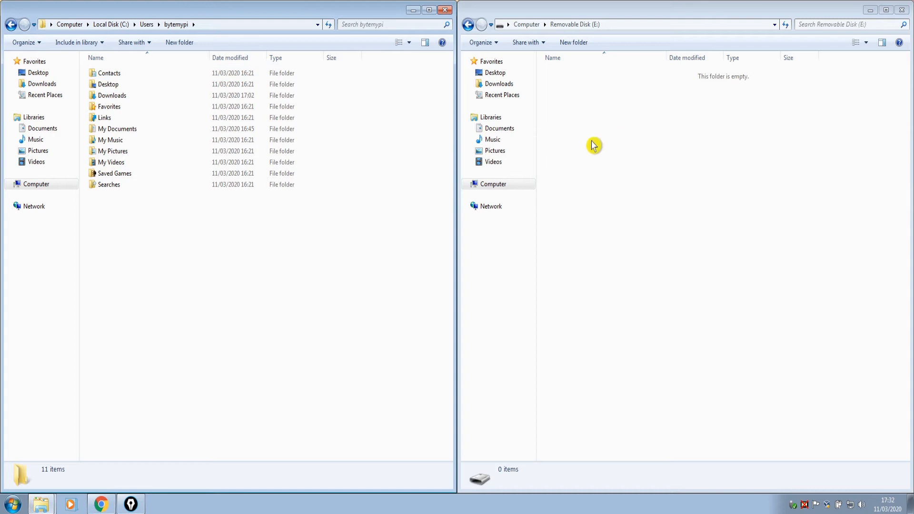
Create a folder named bytemypi on Removable Disk (E:) and open it
right_click(602, 180)
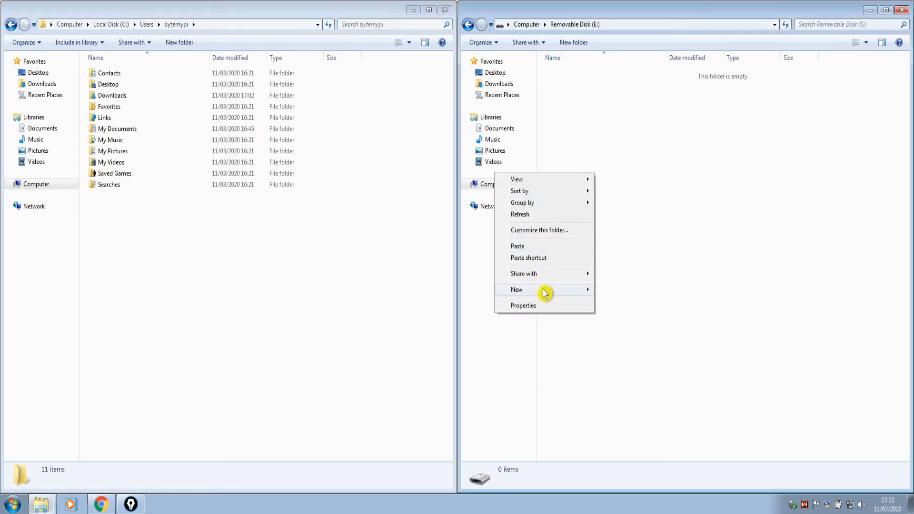
mouse_move(545, 292)
click(409, 292)
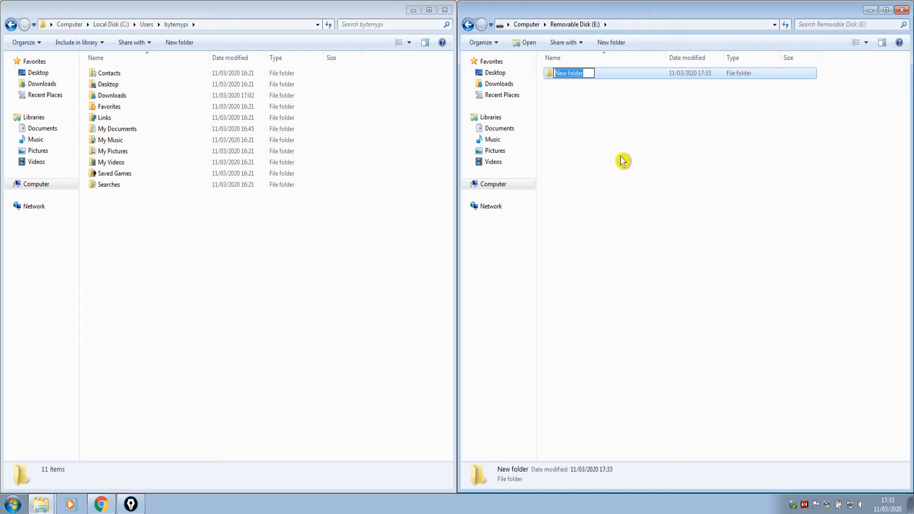
text(bytemypi)
key(Return)
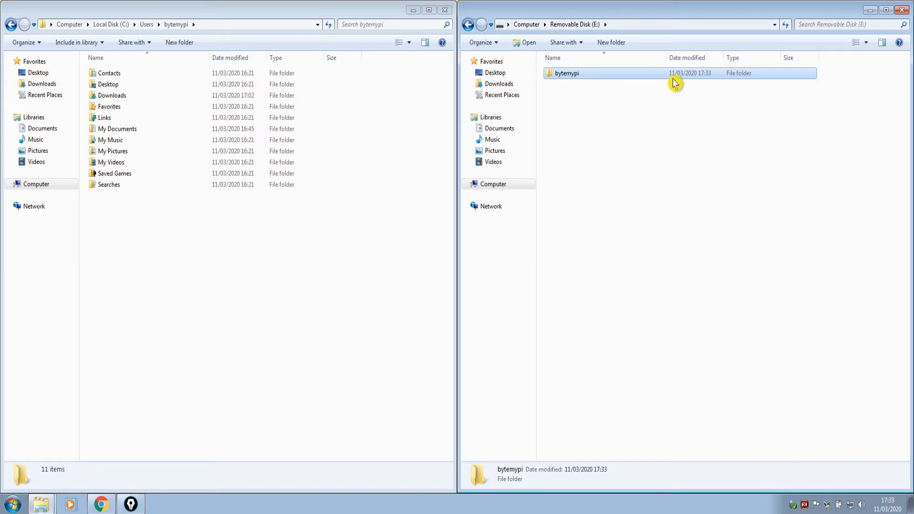
double_click(567, 75)
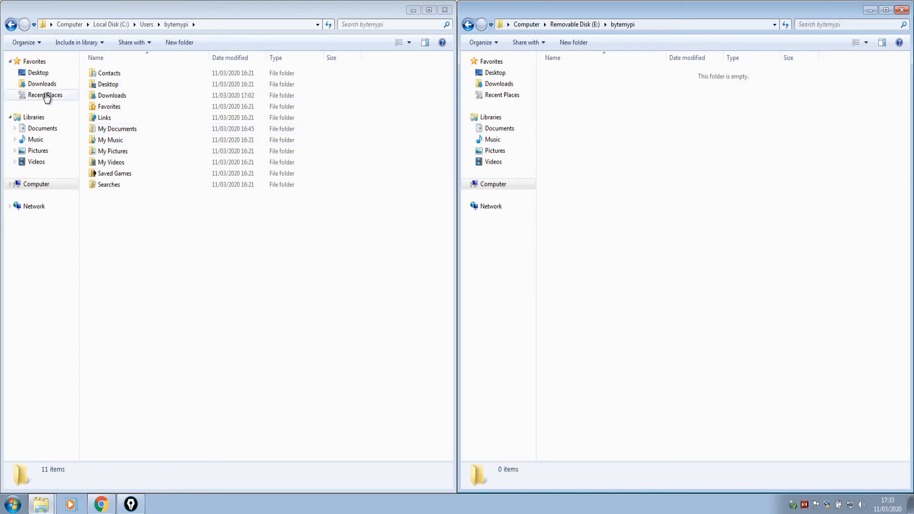
Copy the Desktop, Downloads, Favorites, My Documents, My Music, My Pictures and My Videos folders from the bytemypi user folder
click(118, 88)
ctrl+click(115, 99)
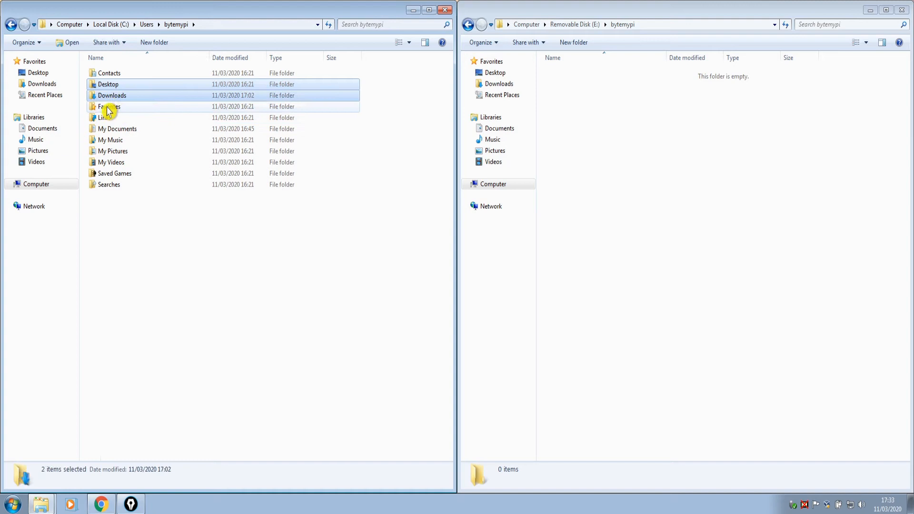
ctrl+click(109, 109)
ctrl+click(116, 130)
ctrl+click(118, 131)
ctrl+click(118, 154)
ctrl+click(120, 144)
ctrl+click(120, 132)
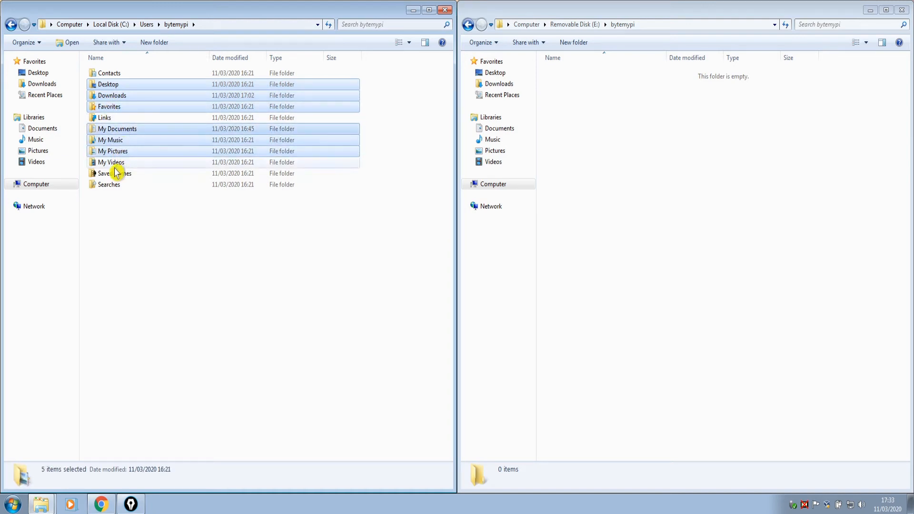
ctrl+click(116, 165)
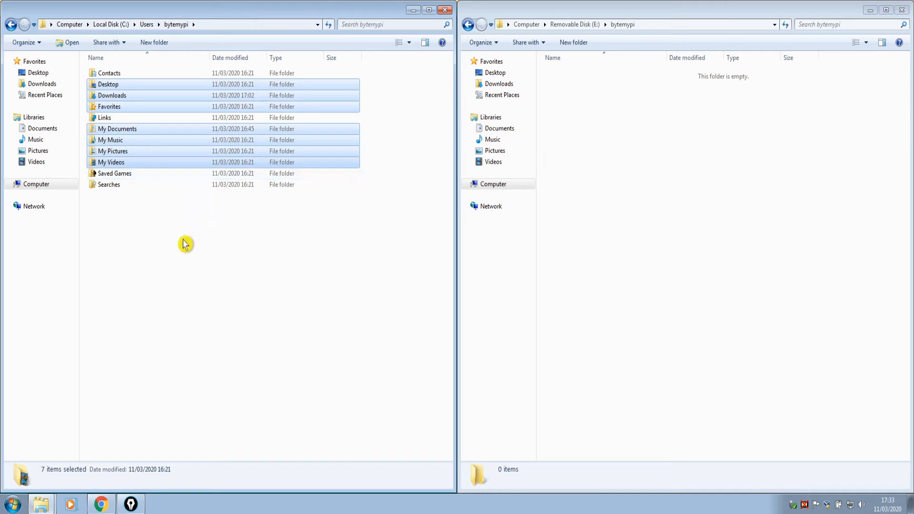
right_click(136, 153)
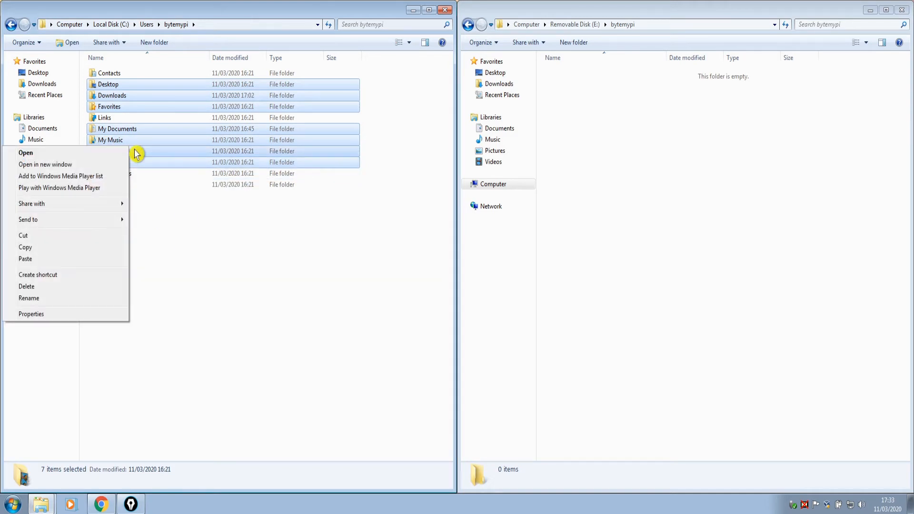
click(30, 247)
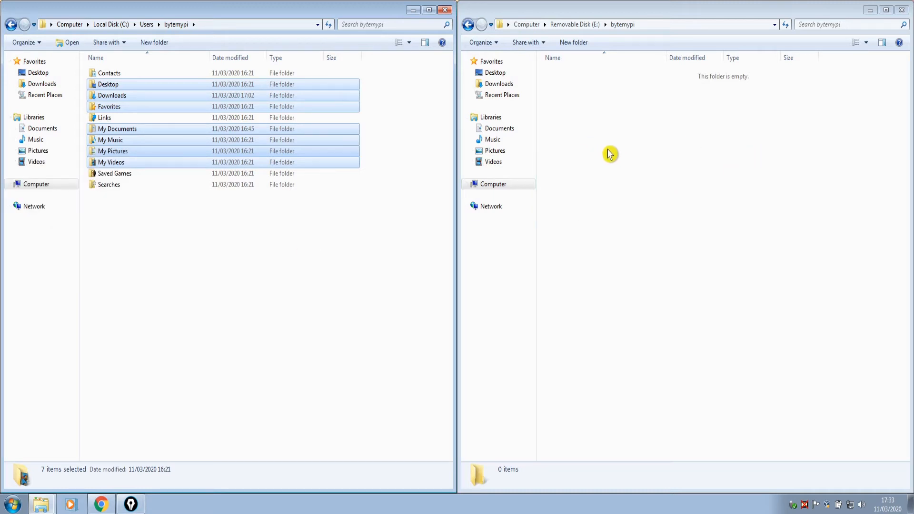
Paste the copied folders into the bytemypi folder on Removable Disk (E:) and close both Explorer windows
right_click(610, 154)
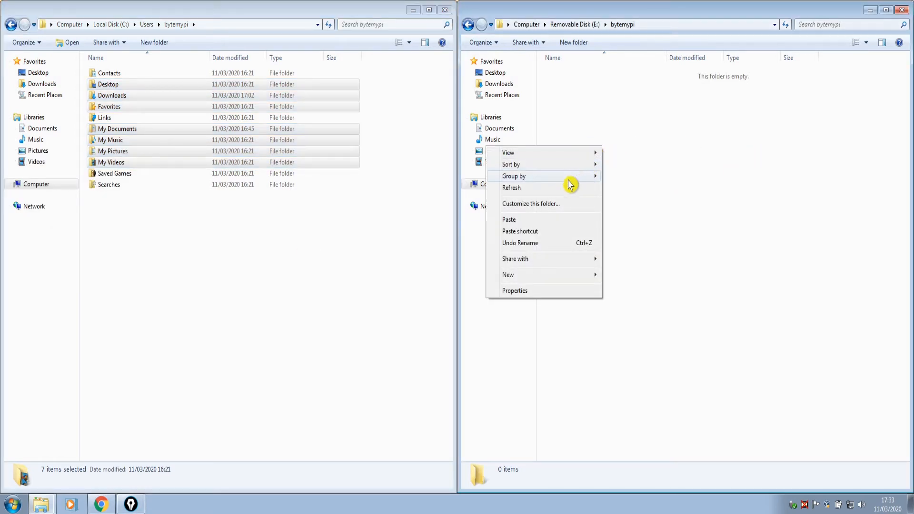
click(529, 223)
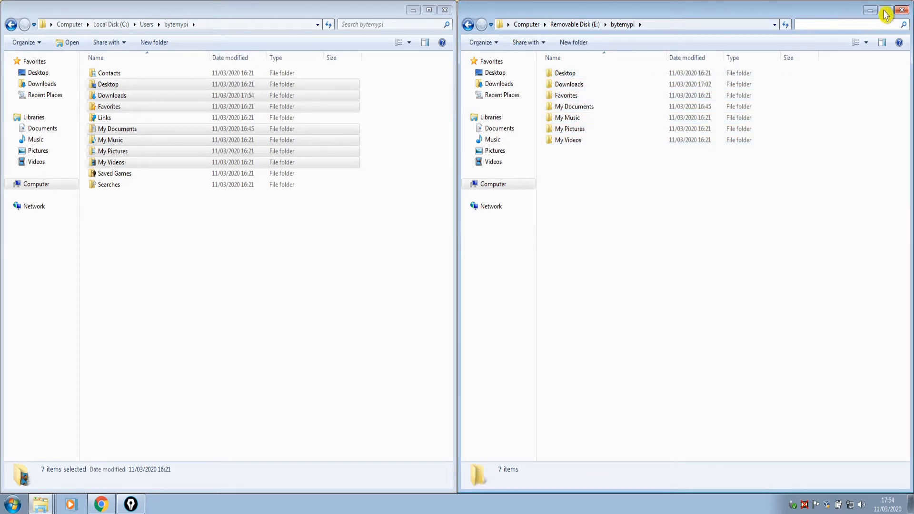
click(903, 12)
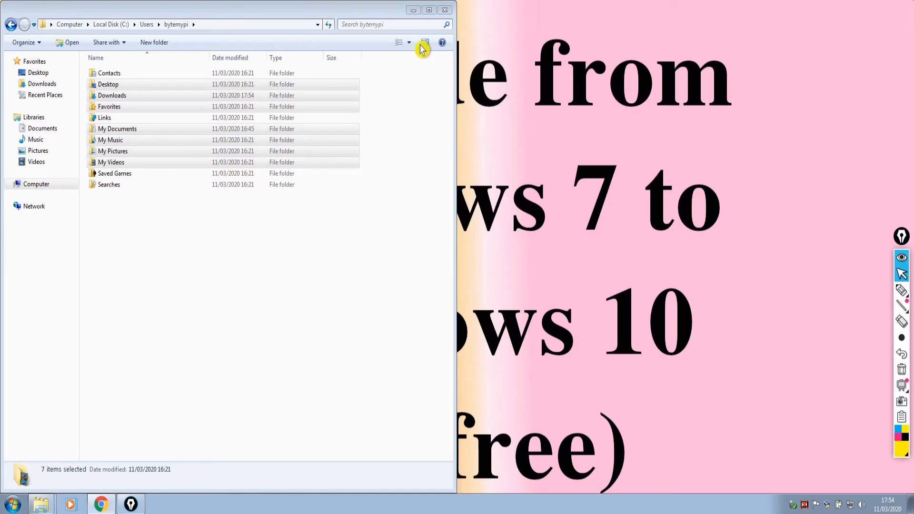
click(444, 11)
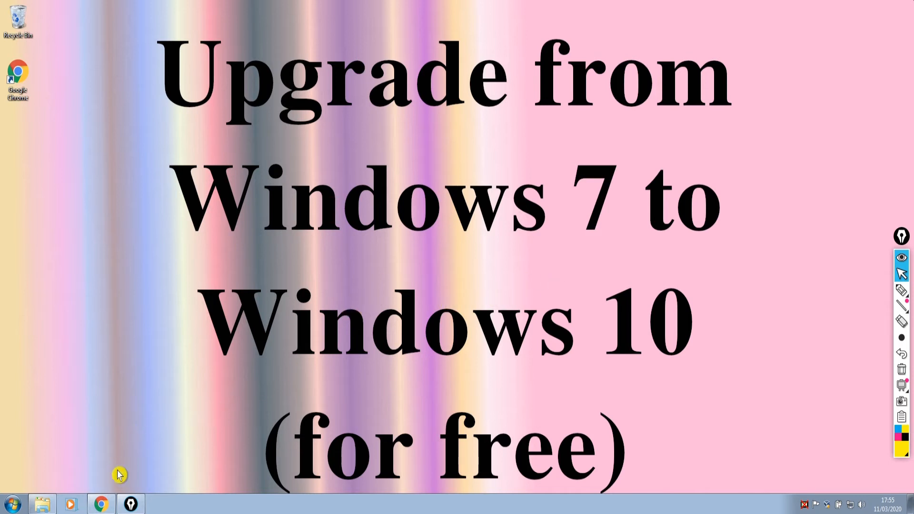
Switch to Chrome and search the web for "windows media creation tool"
click(104, 511)
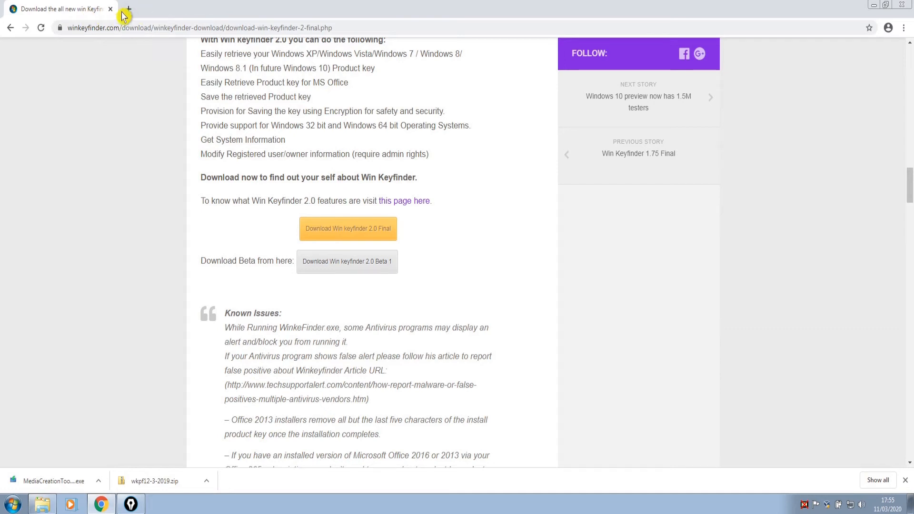
click(120, 27)
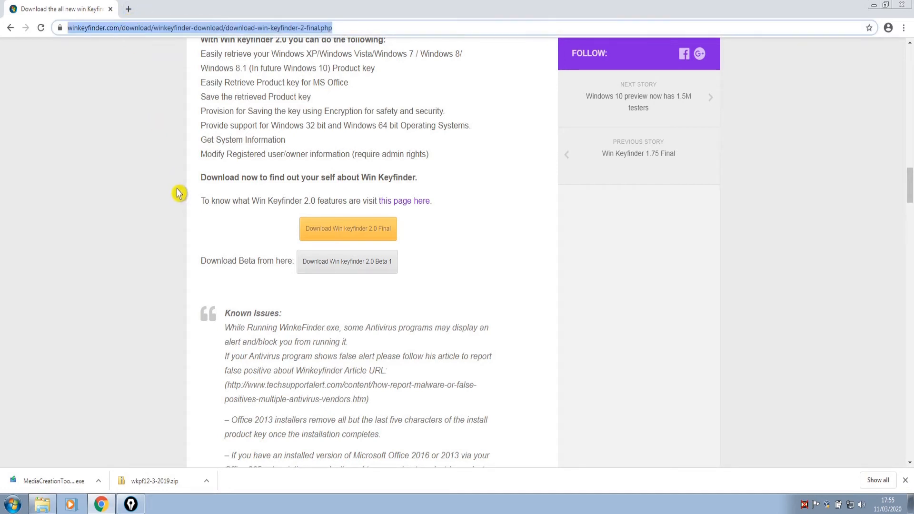
text(w)
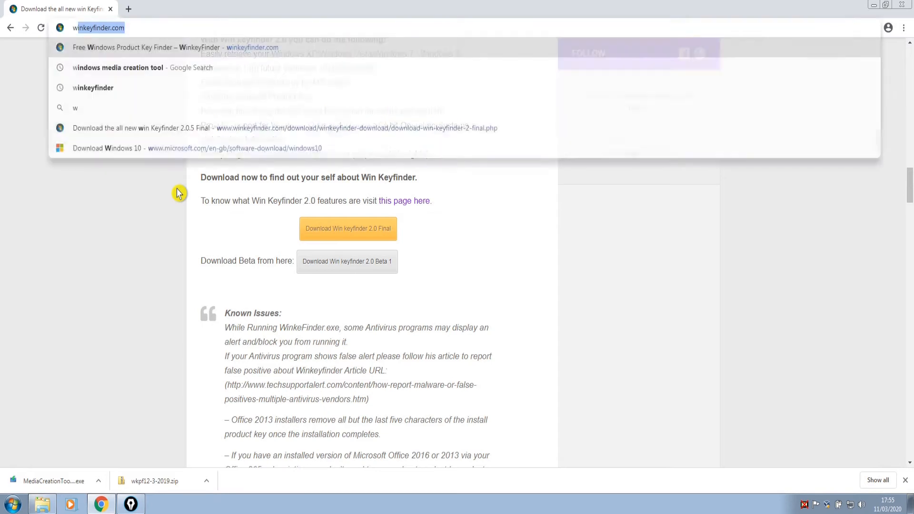
text(indows media)
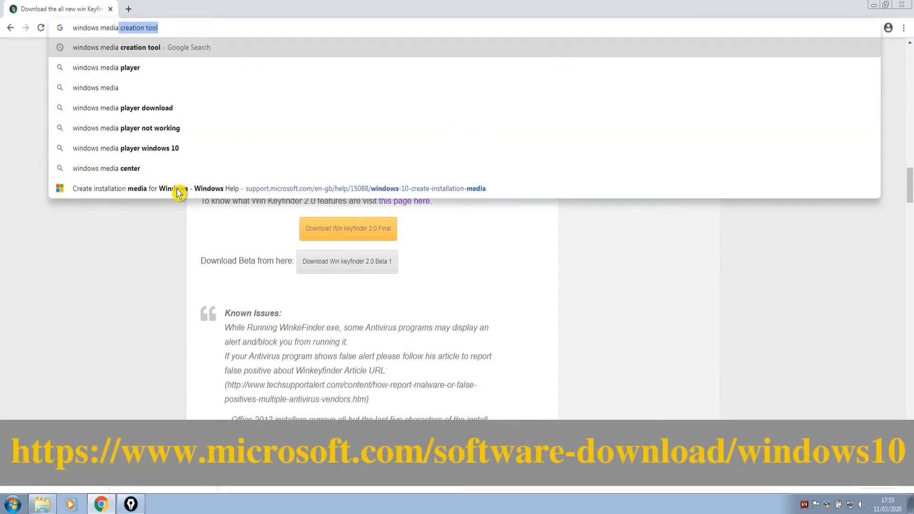
text( creation tool)
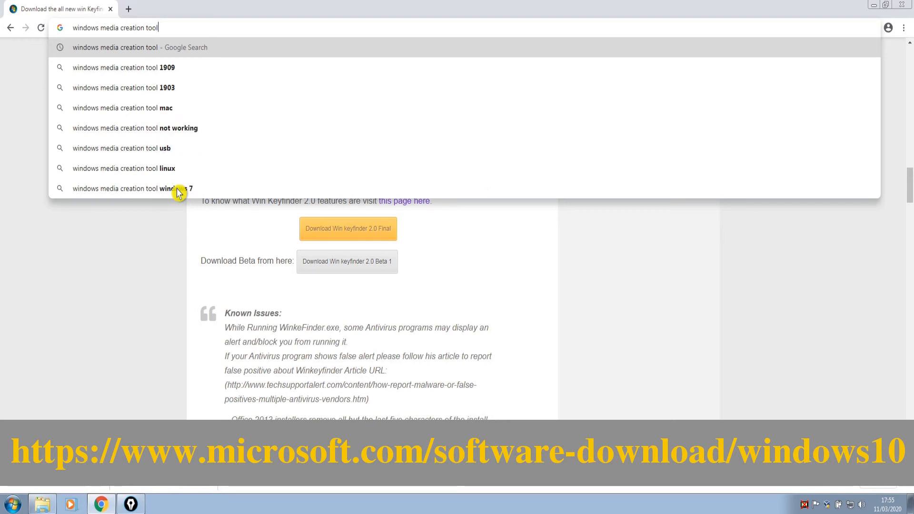
key(Return)
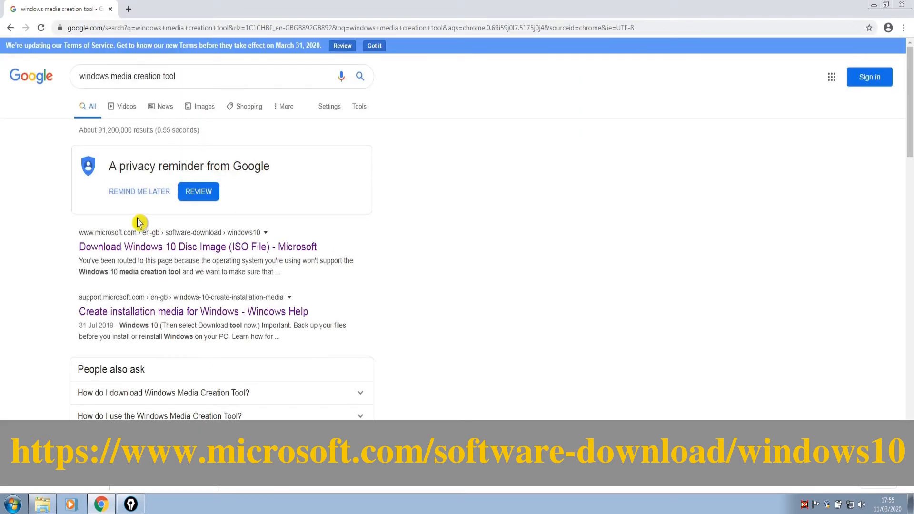
Download the media creation tool from Microsoft's Windows 10 download page and minimize the browser
click(159, 248)
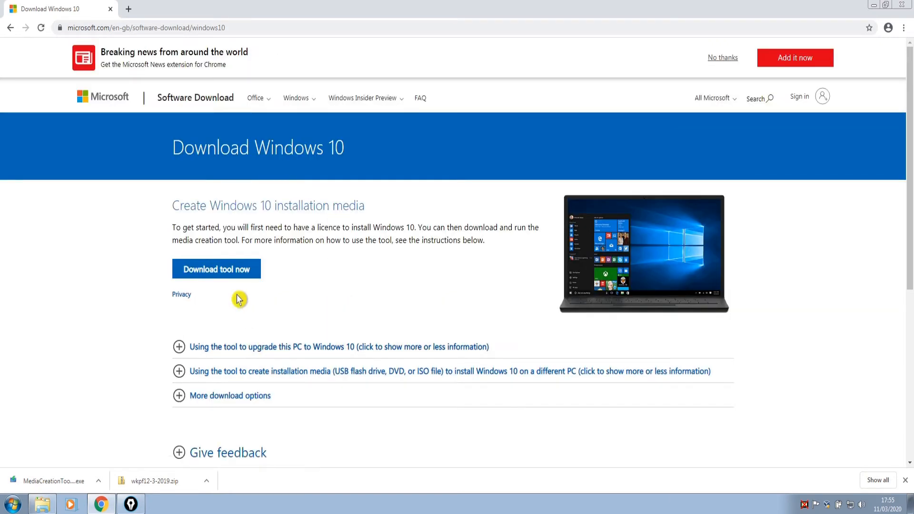
click(205, 272)
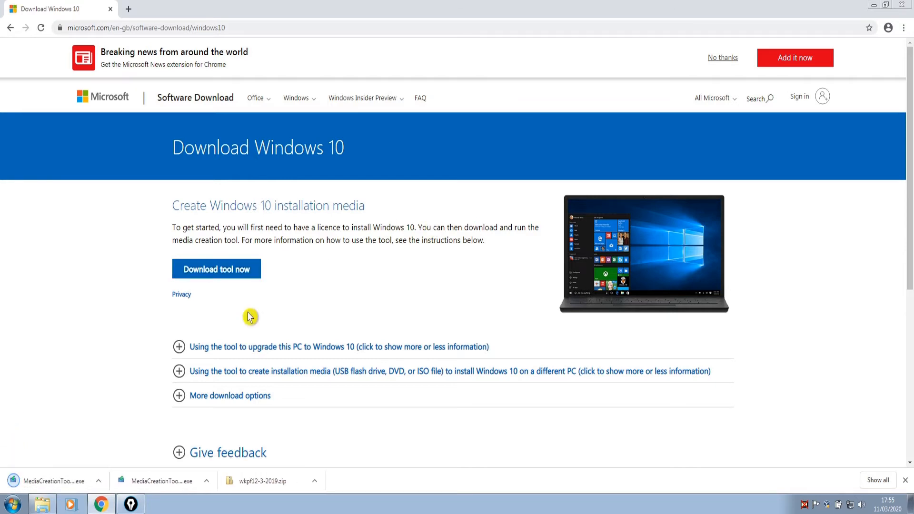
click(874, 8)
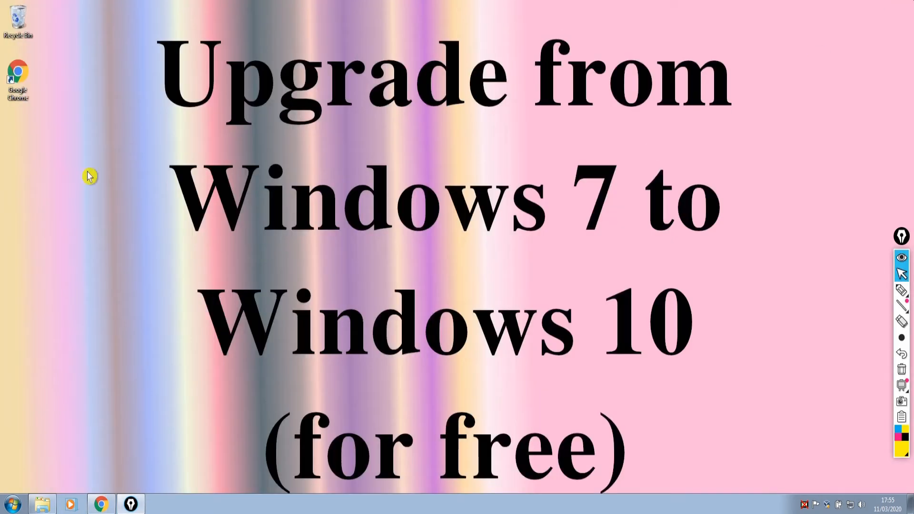
Run MediaCreationTool1909 from the Downloads folder with permission to make changes, and minimize the Downloads window
click(50, 507)
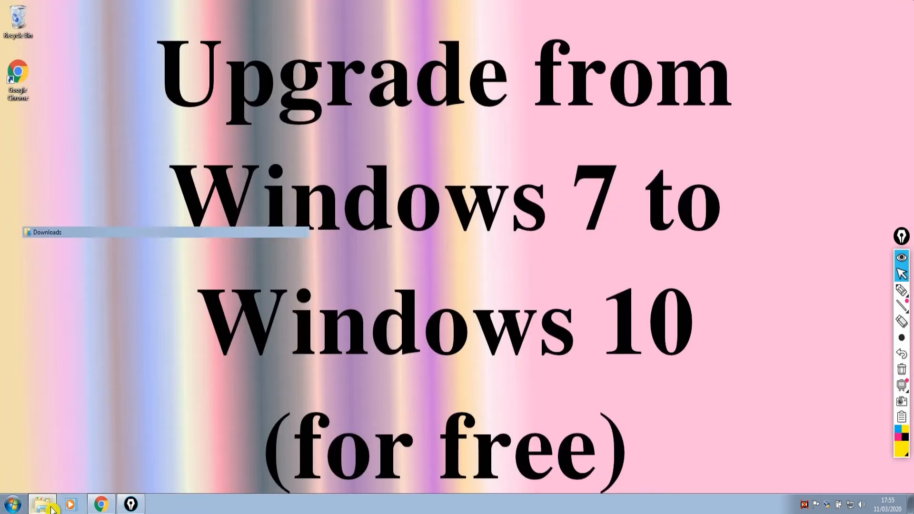
drag(193, 76, 300, 78)
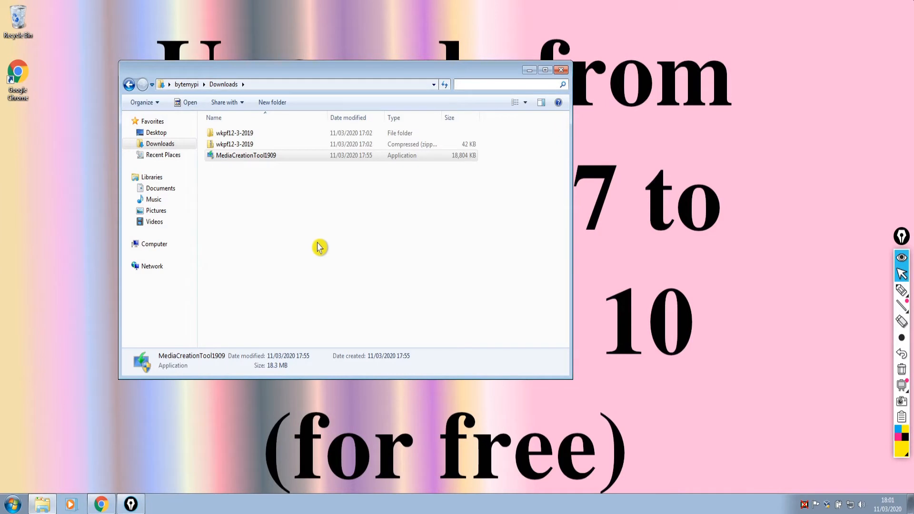
double_click(248, 162)
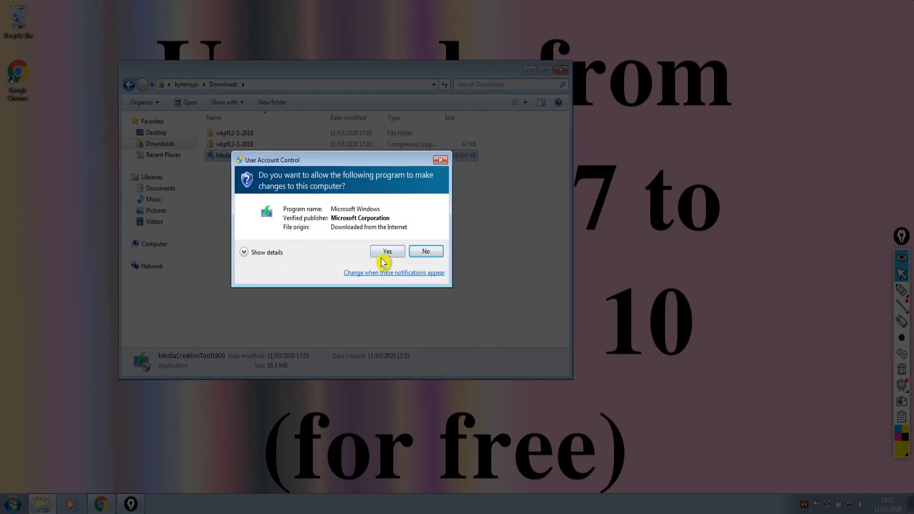
click(387, 253)
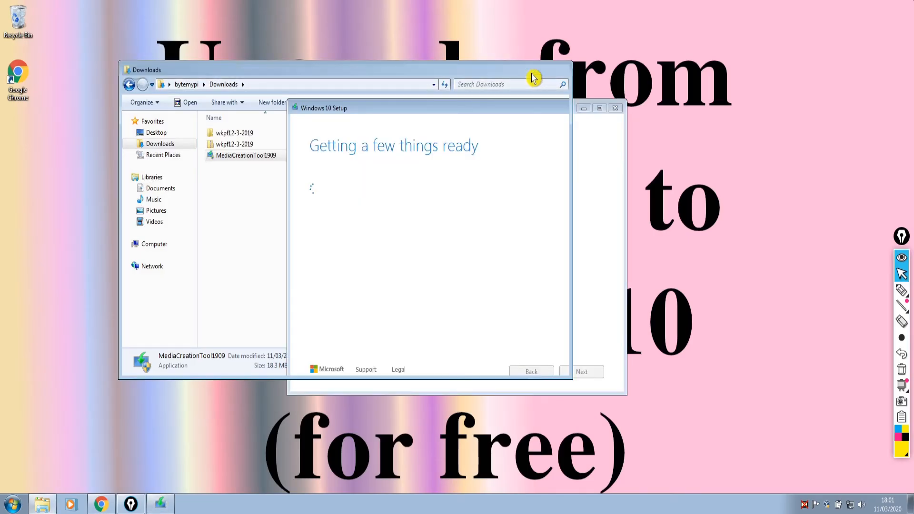
click(529, 70)
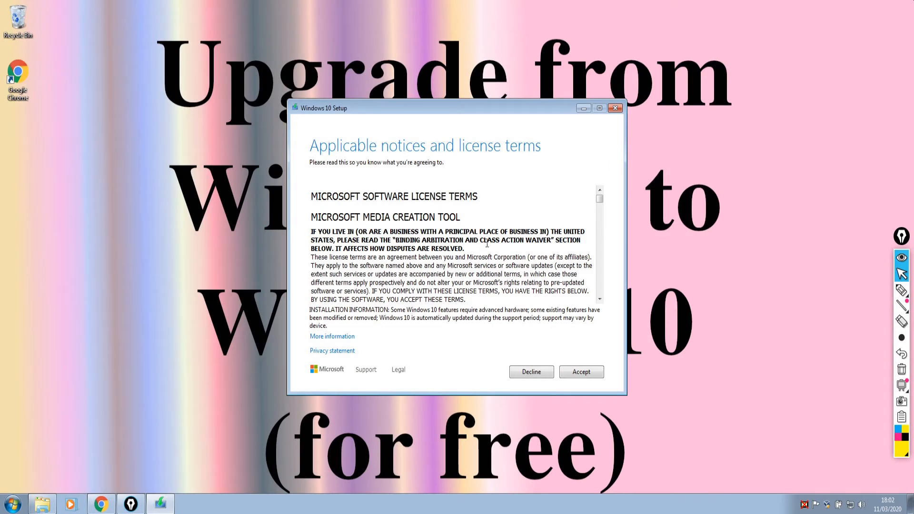
Accept the license terms and start upgrading this PC to Windows 10 Pro, keeping personal files and apps
drag(601, 203, 603, 304)
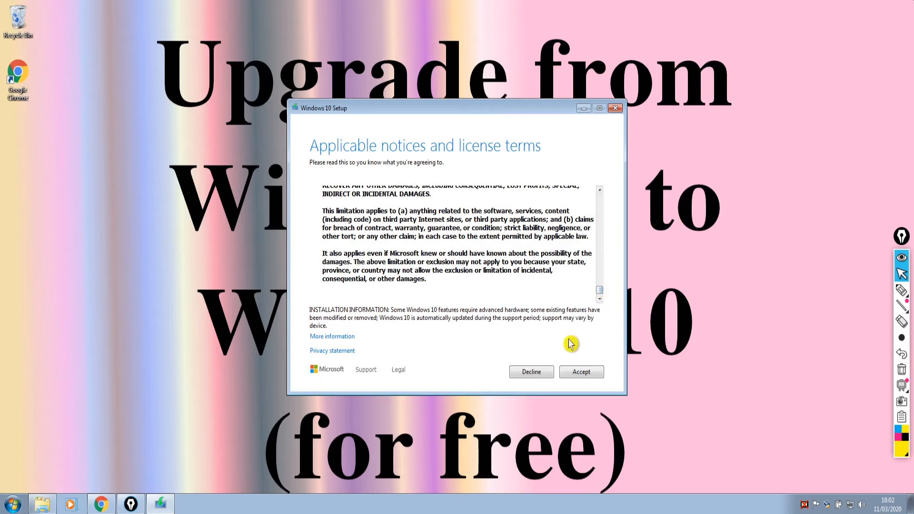
click(583, 375)
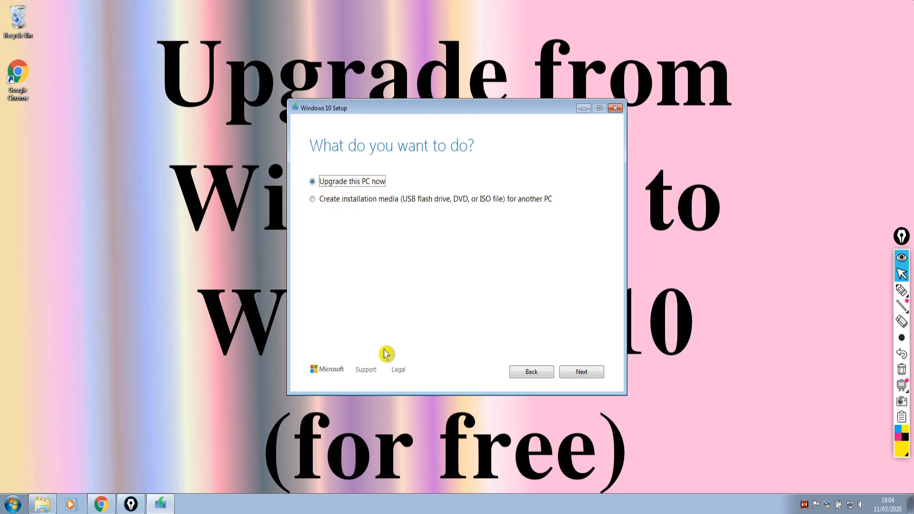
click(585, 378)
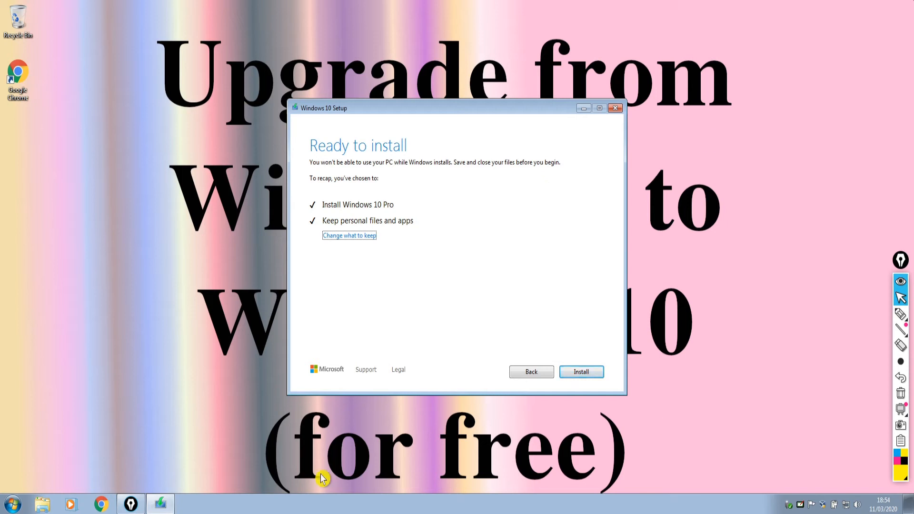
click(589, 376)
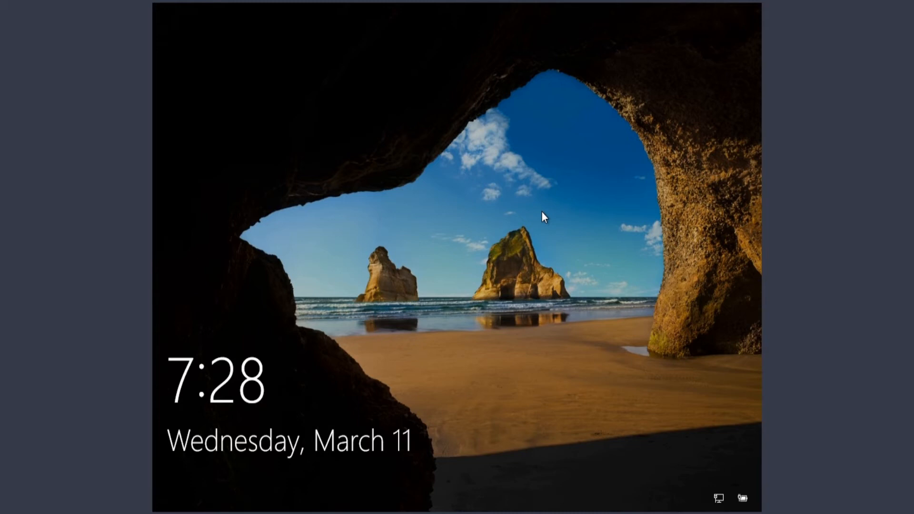
Dismiss the Windows 10 lock screen and sign in with the account password
click(542, 213)
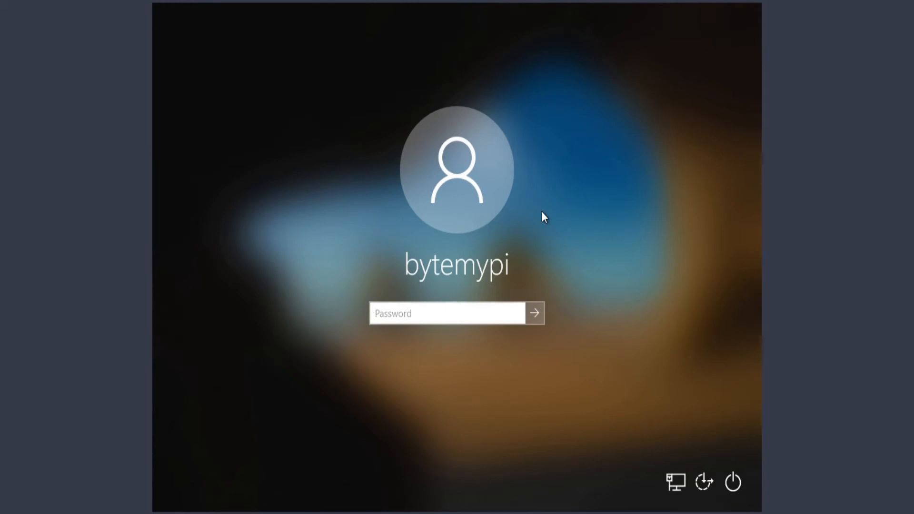
text(********)
key(Return)
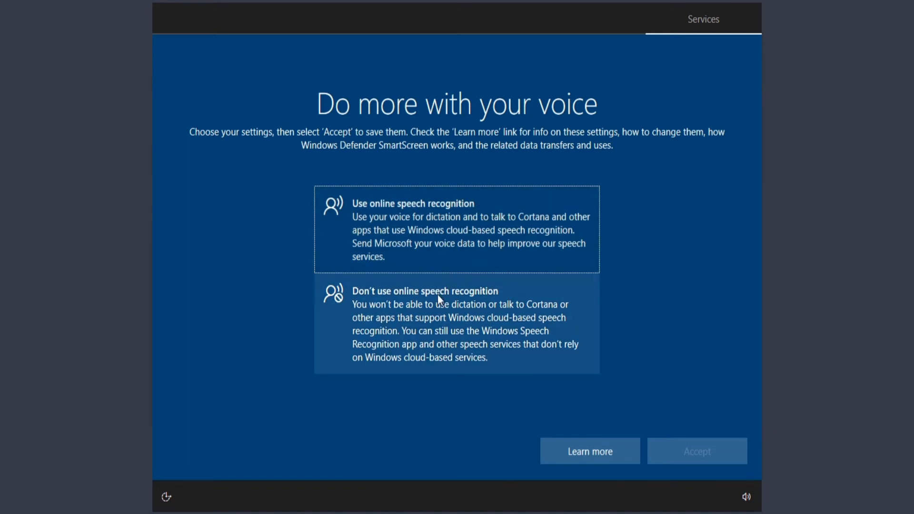
Decline online speech recognition, location use and Find my device in the Windows 10 privacy settings
click(418, 343)
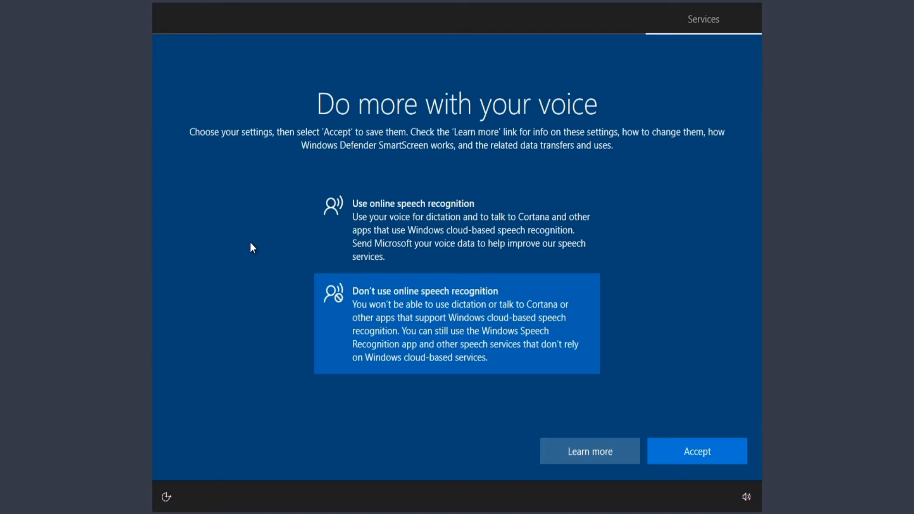
click(704, 458)
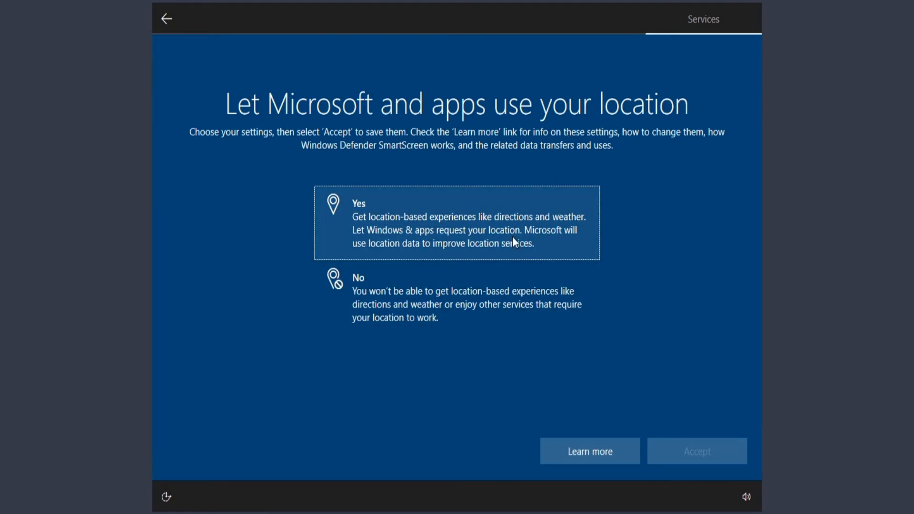
click(412, 314)
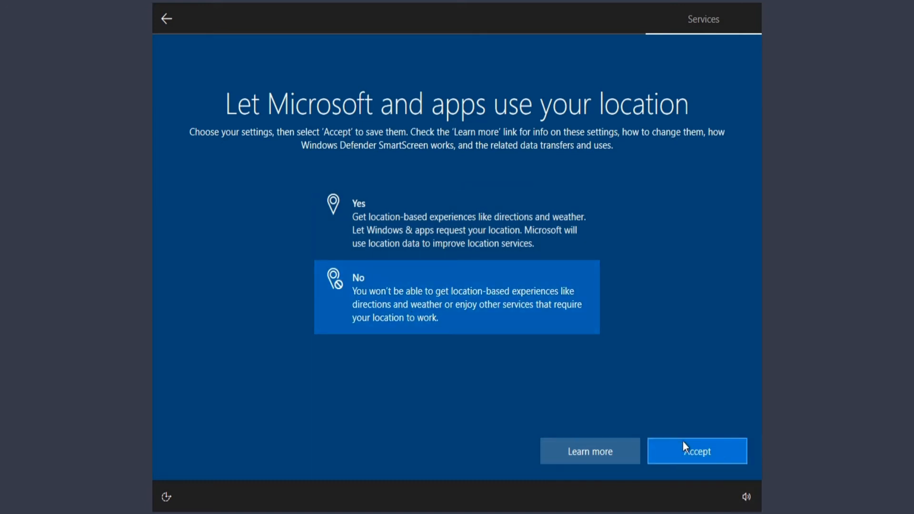
click(696, 451)
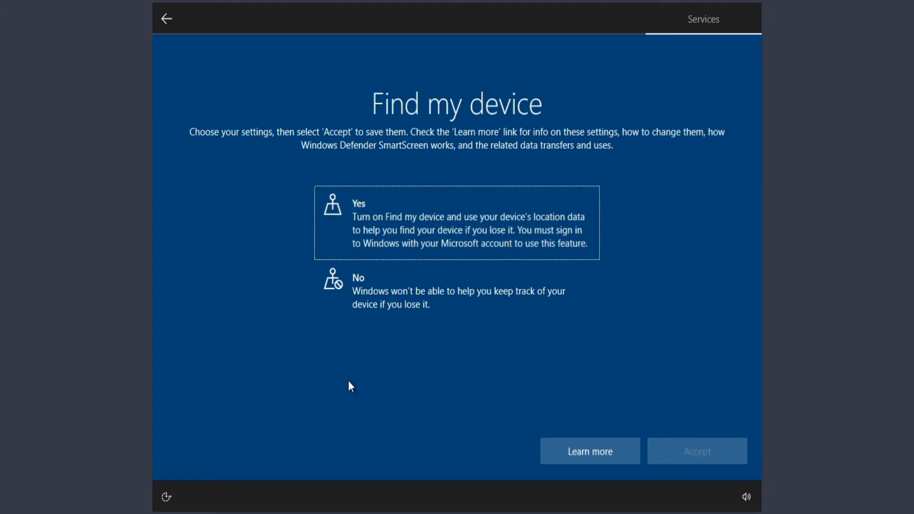
click(433, 290)
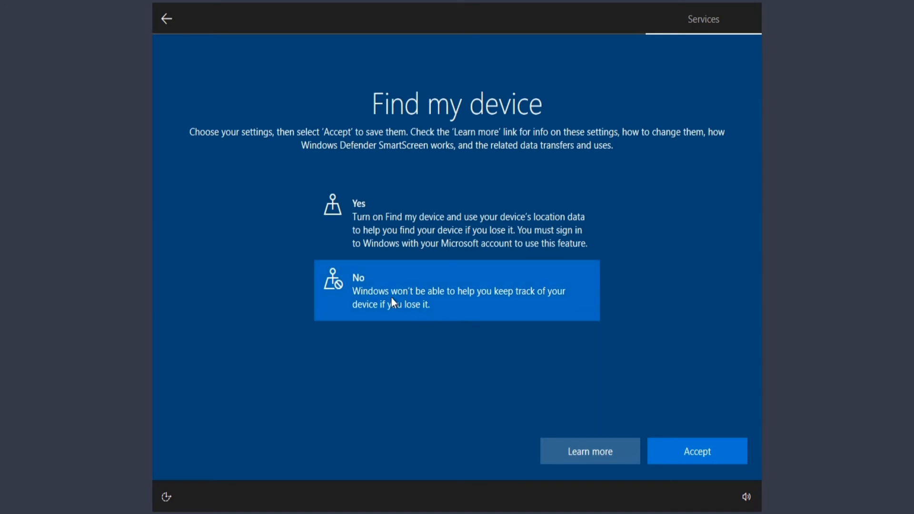
click(713, 458)
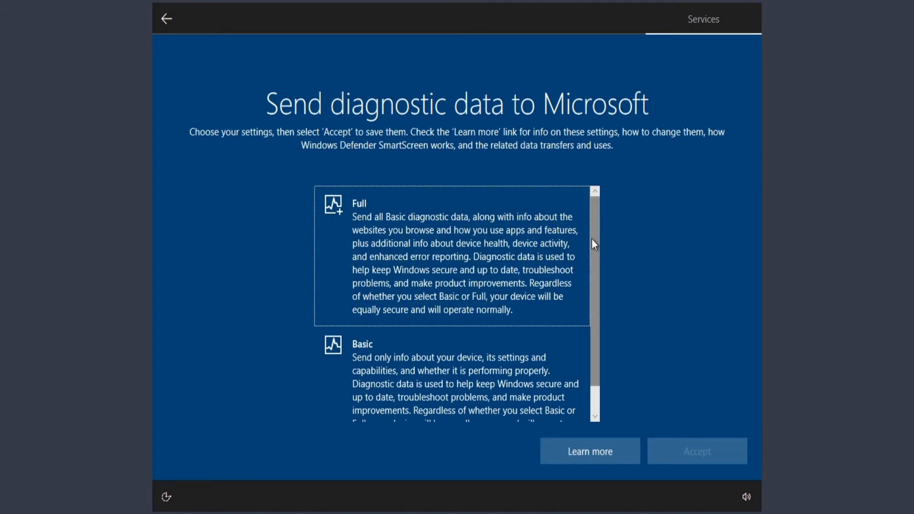
Choose Basic as the diagnostic data level sent to Microsoft and accept it
drag(593, 241, 596, 313)
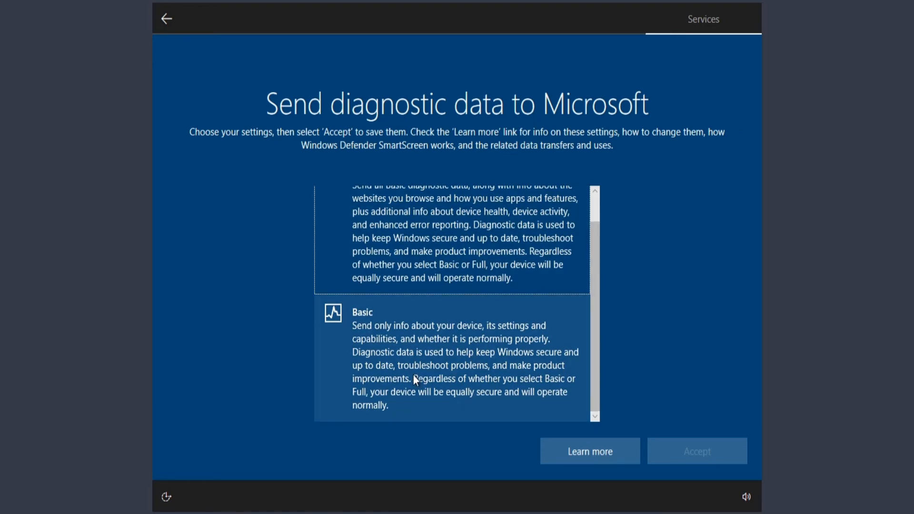
click(414, 376)
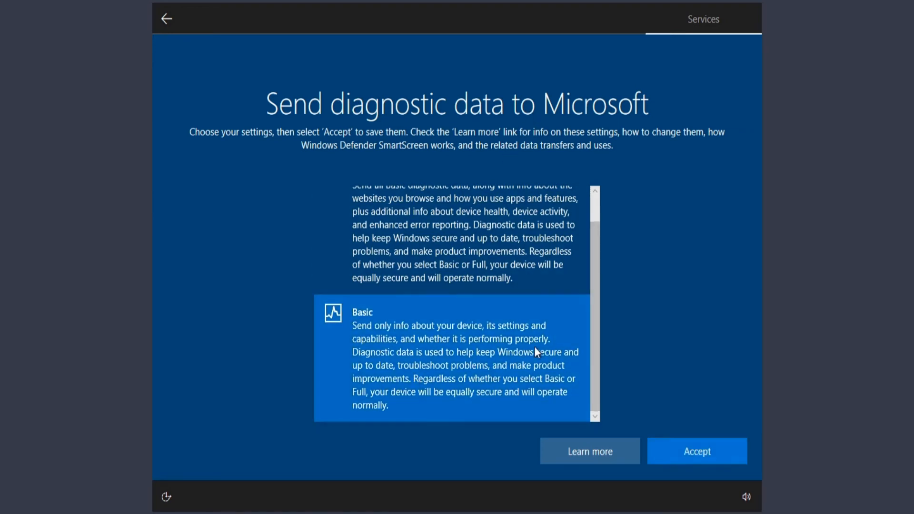
click(703, 458)
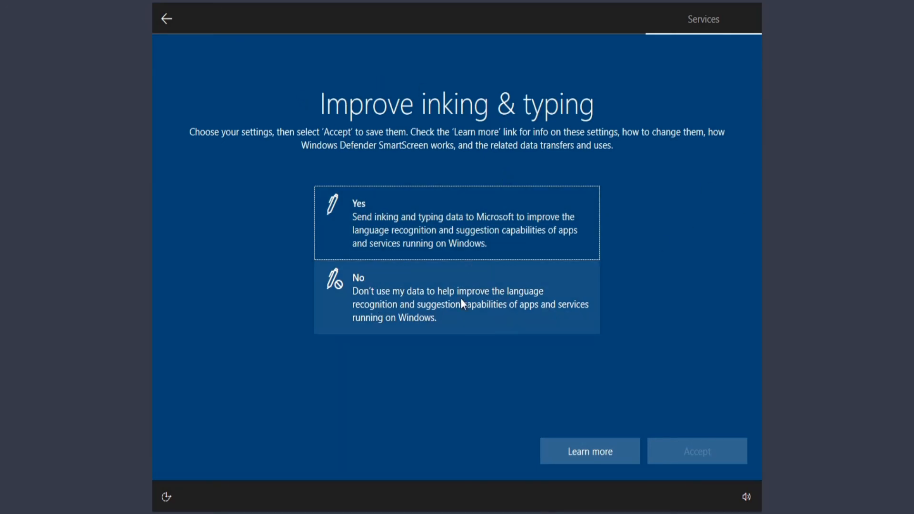
Decline inking and typing data, tailored experiences and the advertising ID, and close the Welcome to Windows page
click(419, 318)
click(702, 454)
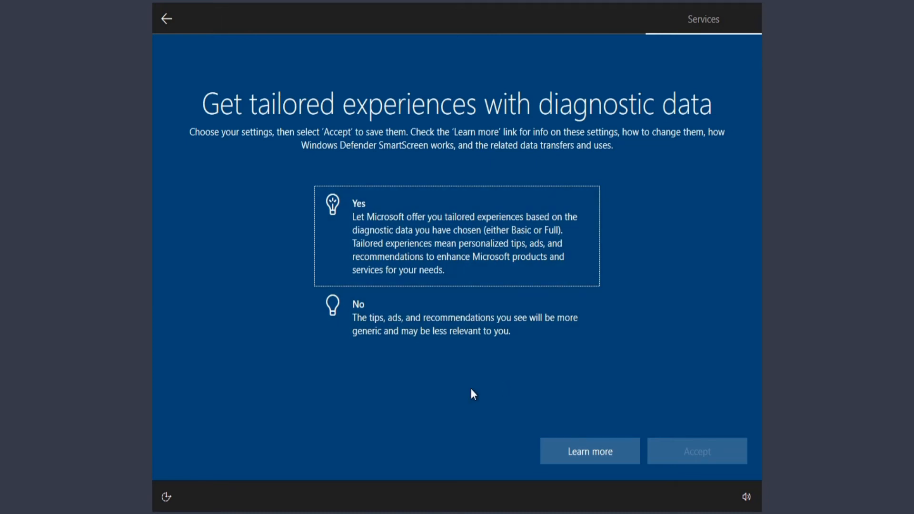
click(405, 319)
click(696, 461)
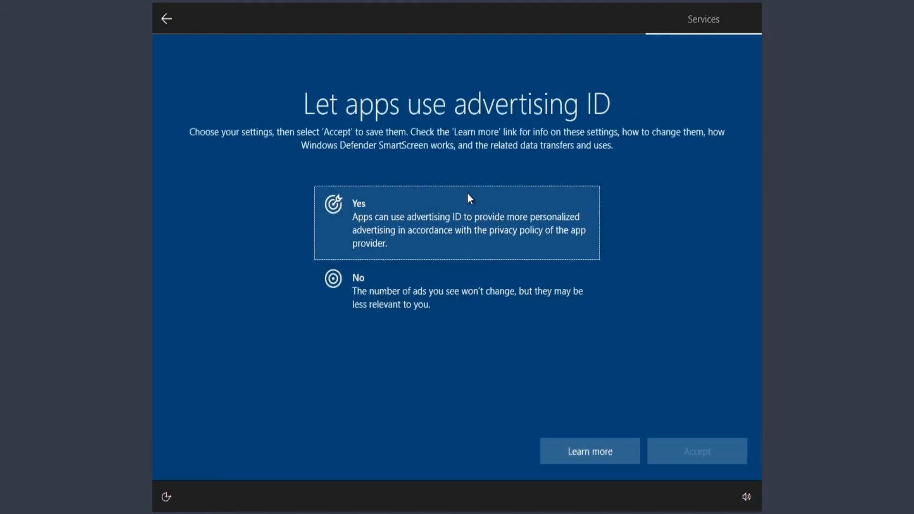
click(424, 288)
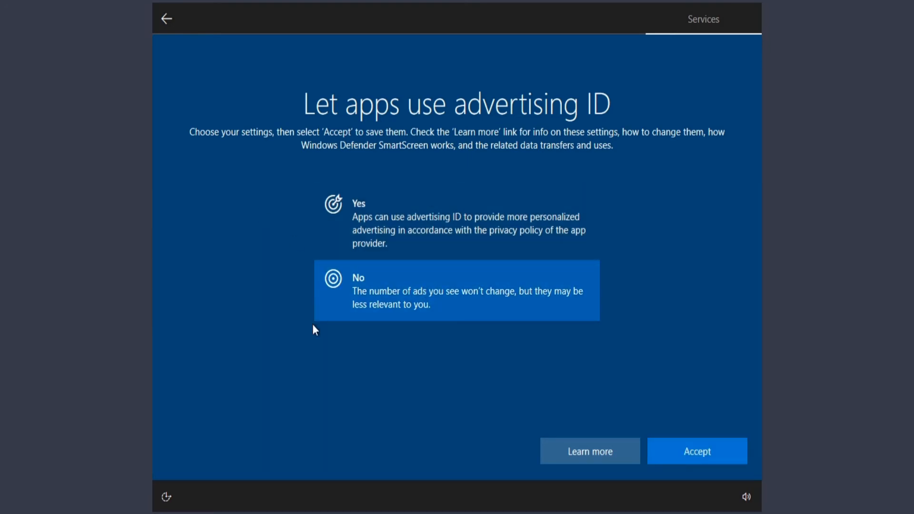
click(699, 452)
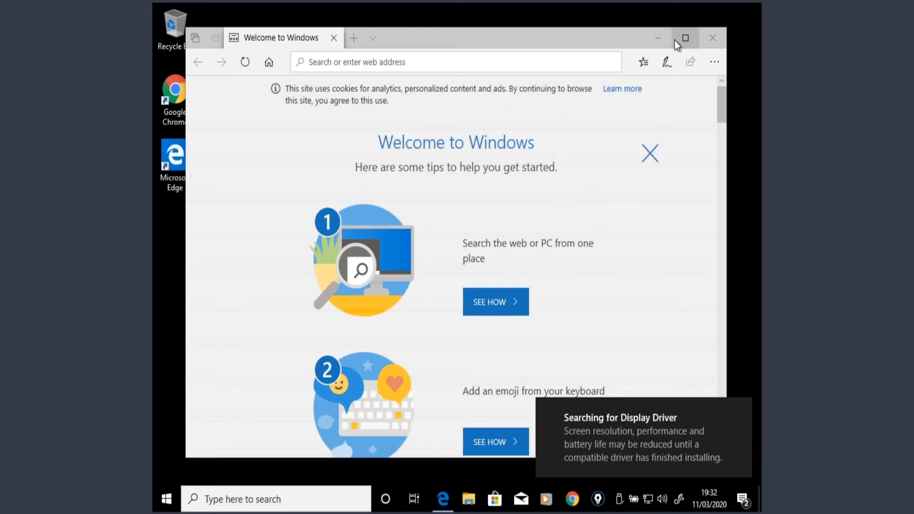
click(715, 37)
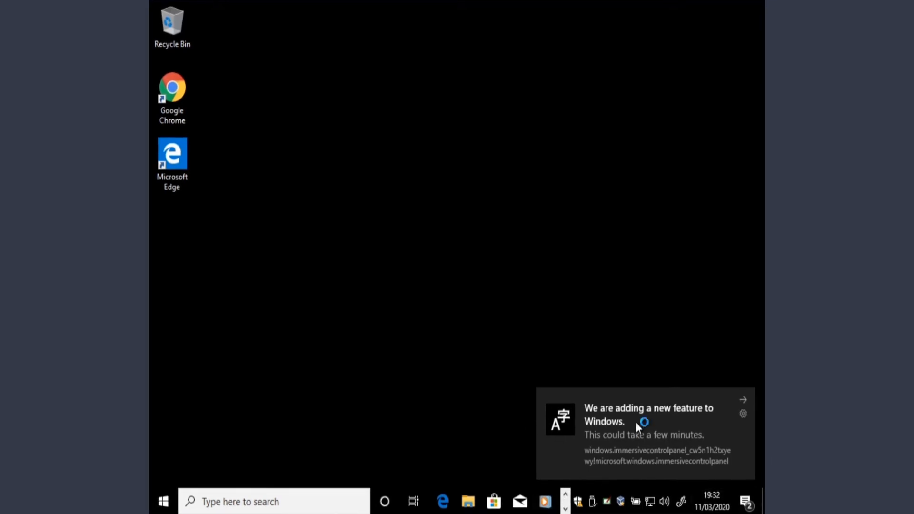
Unpin the Office tile, the Office apps folder and the Mail tile from the Productivity group of the Start menu
click(152, 509)
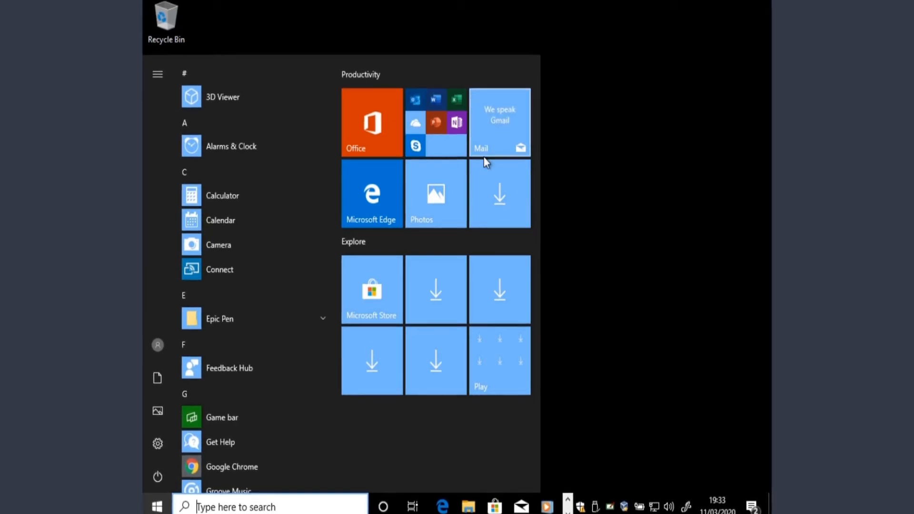
right_click(365, 133)
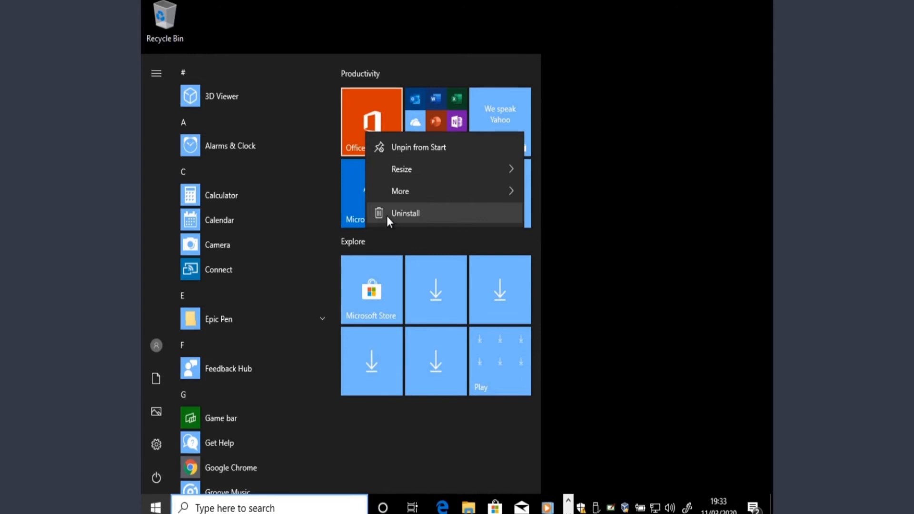
mouse_move(402, 168)
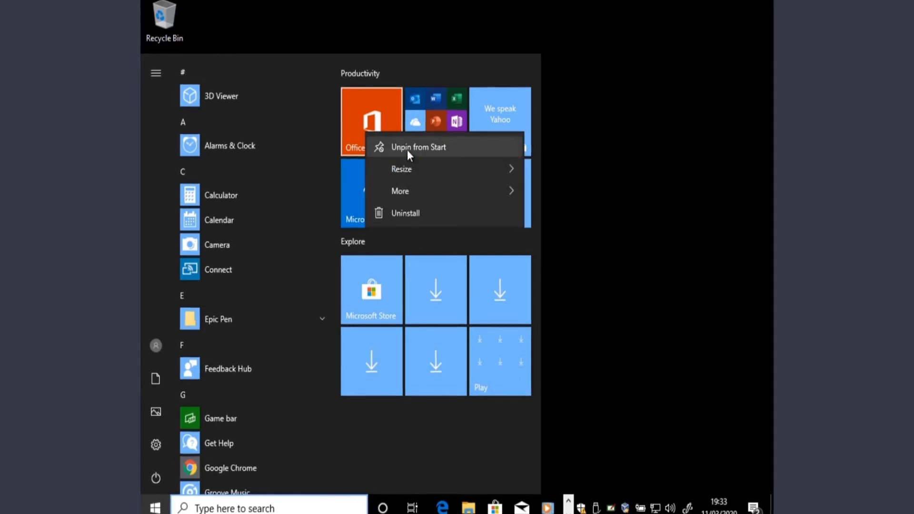
click(408, 144)
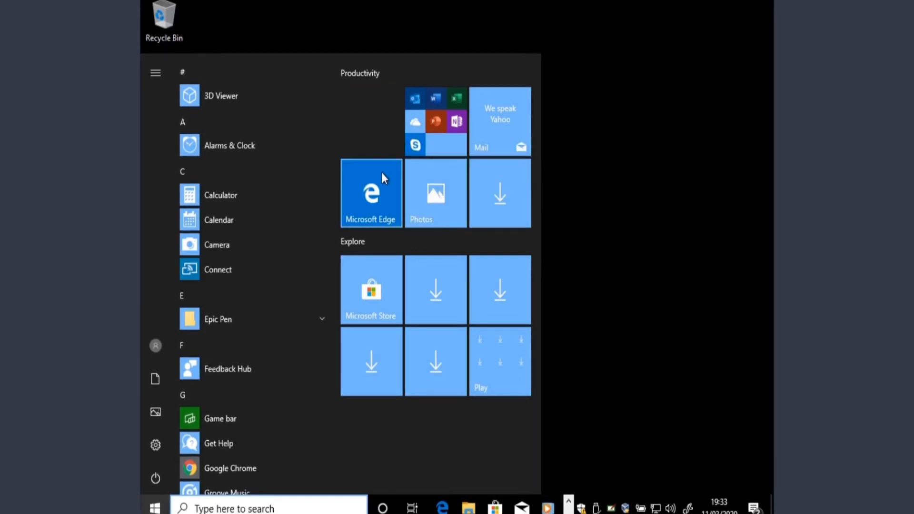
right_click(432, 137)
click(459, 150)
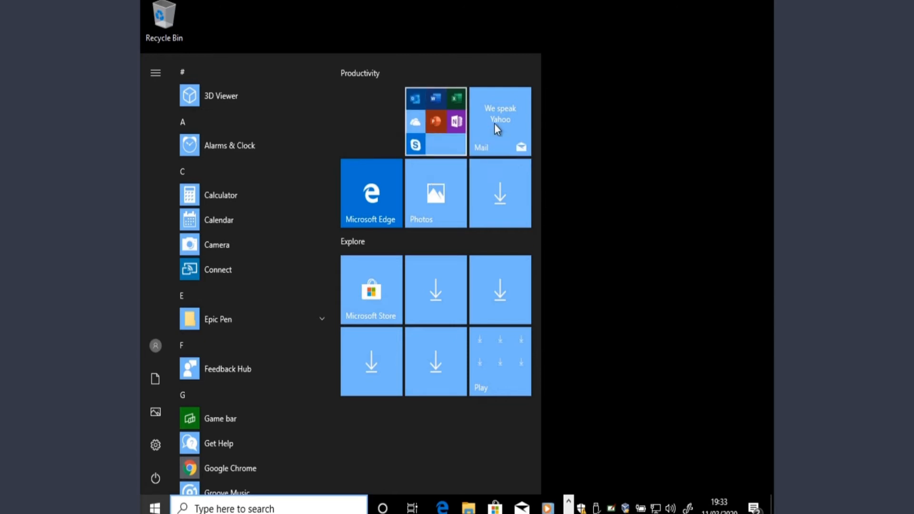
right_click(512, 120)
click(529, 126)
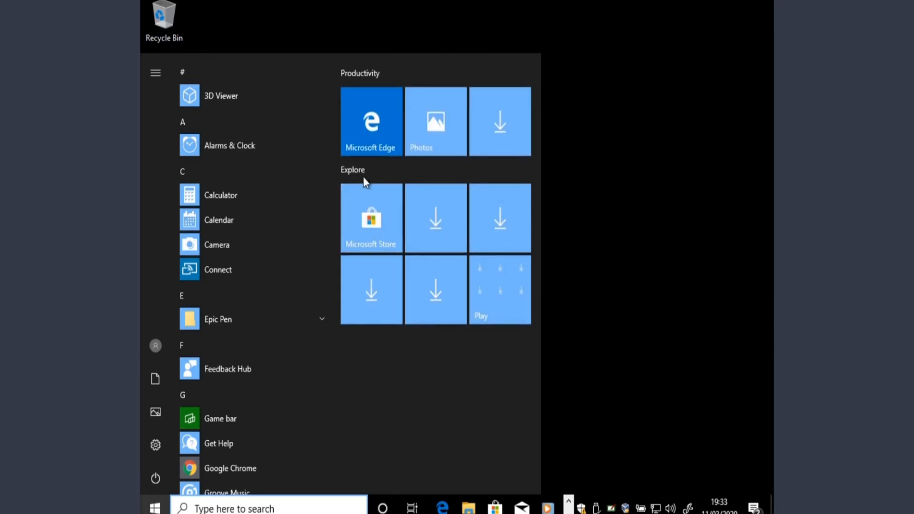
Unpin Microsoft Edge, Photos and the remaining pending app tile from the Productivity group
right_click(375, 150)
click(378, 151)
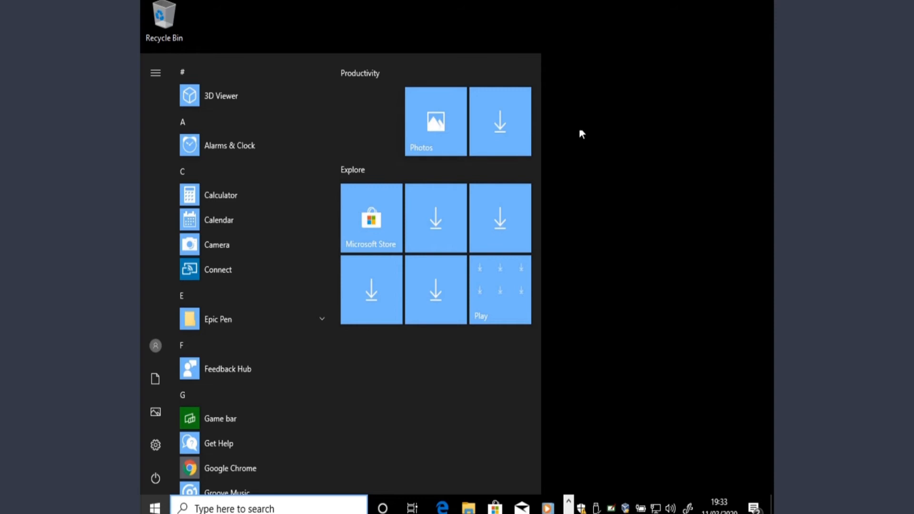
right_click(419, 120)
click(456, 141)
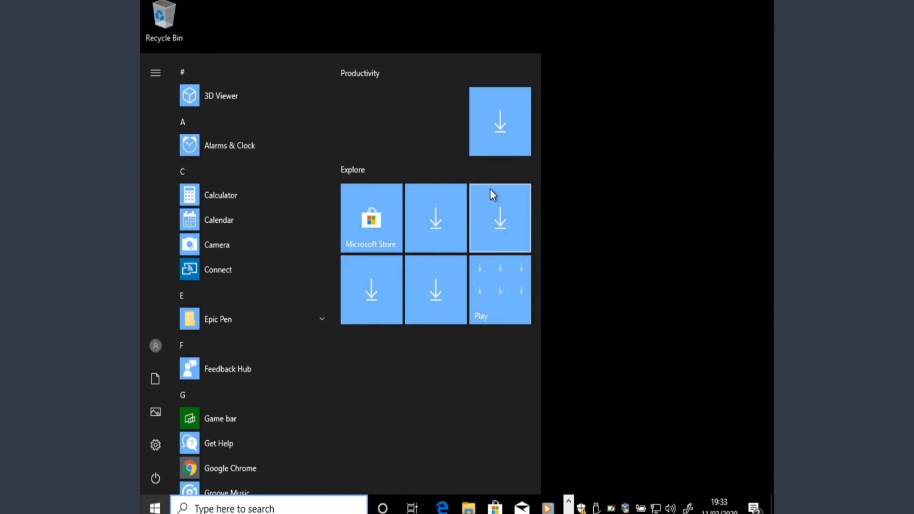
right_click(498, 147)
click(510, 153)
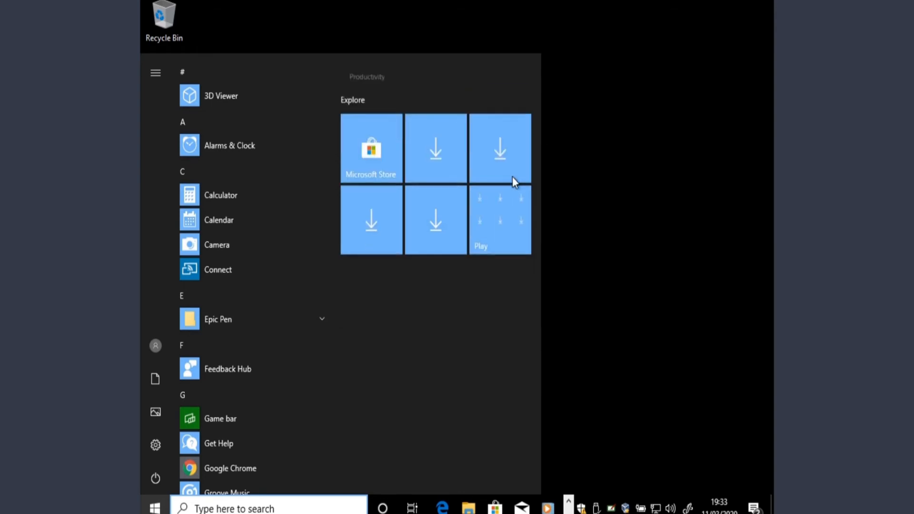
Unpin three of the pending app tiles from the Explore group of the Start menu
right_click(361, 153)
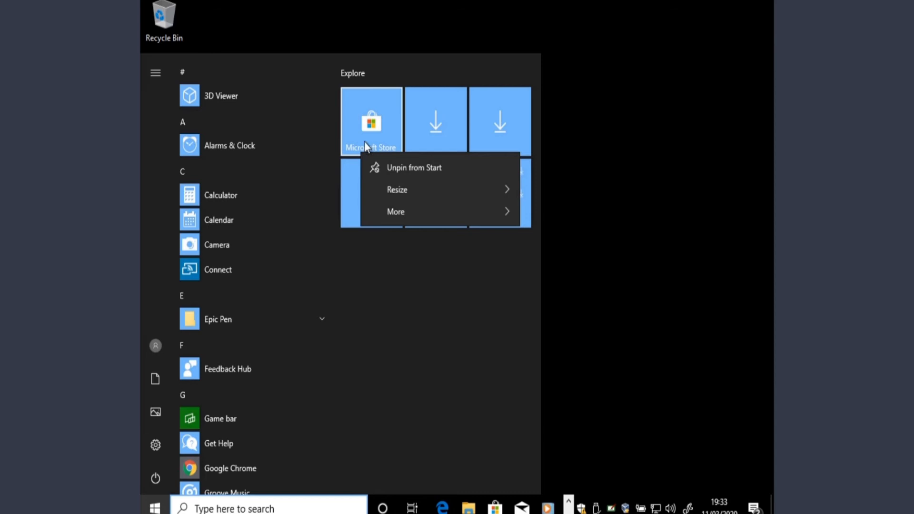
click(370, 395)
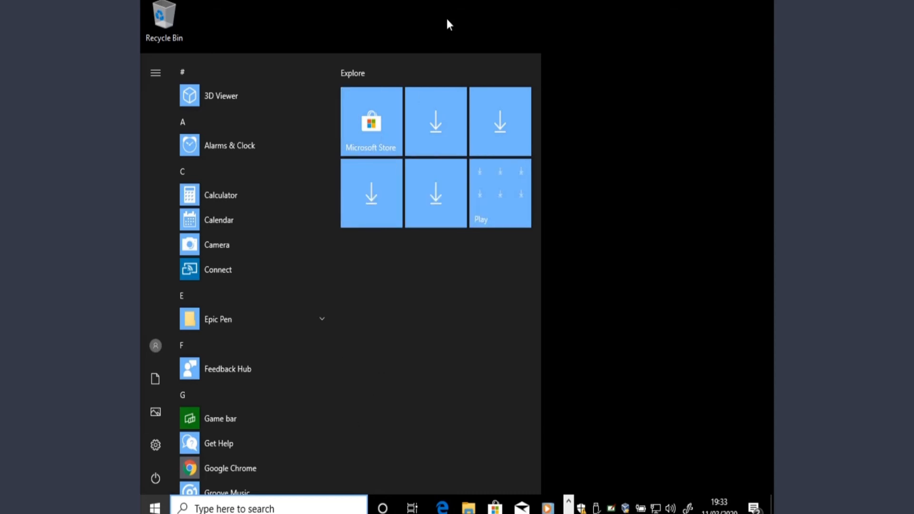
right_click(439, 148)
click(451, 152)
right_click(479, 138)
click(501, 154)
right_click(396, 207)
click(399, 210)
Unpin the last pending app tile, the Play folder and Microsoft Store from Start, and check the reopened Start menu
right_click(436, 139)
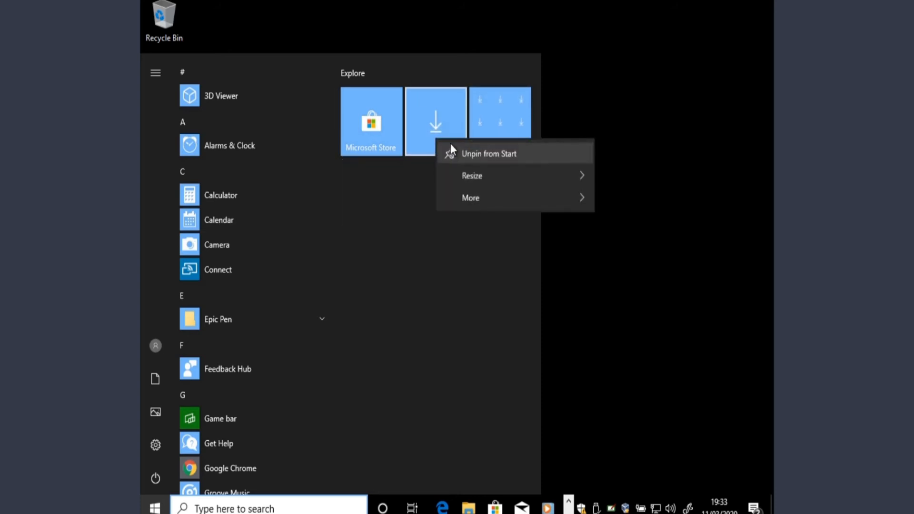
click(451, 153)
right_click(527, 136)
click(543, 146)
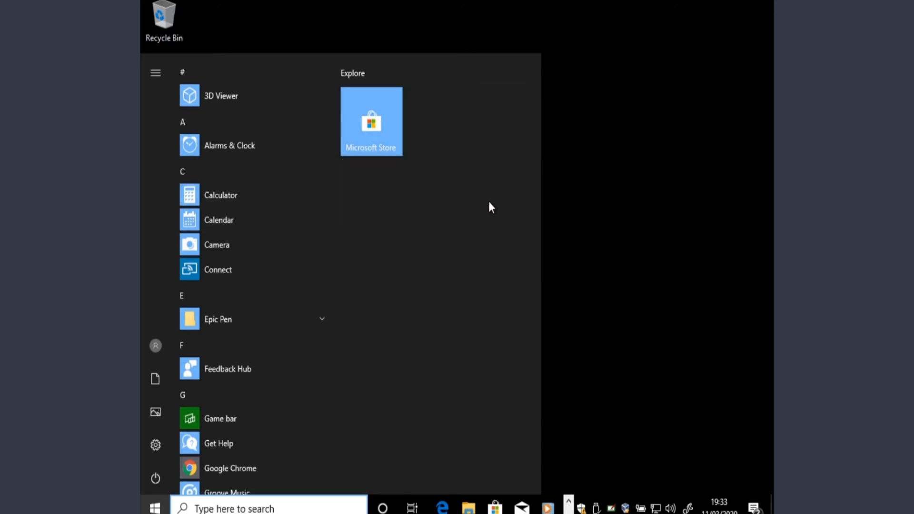
right_click(368, 128)
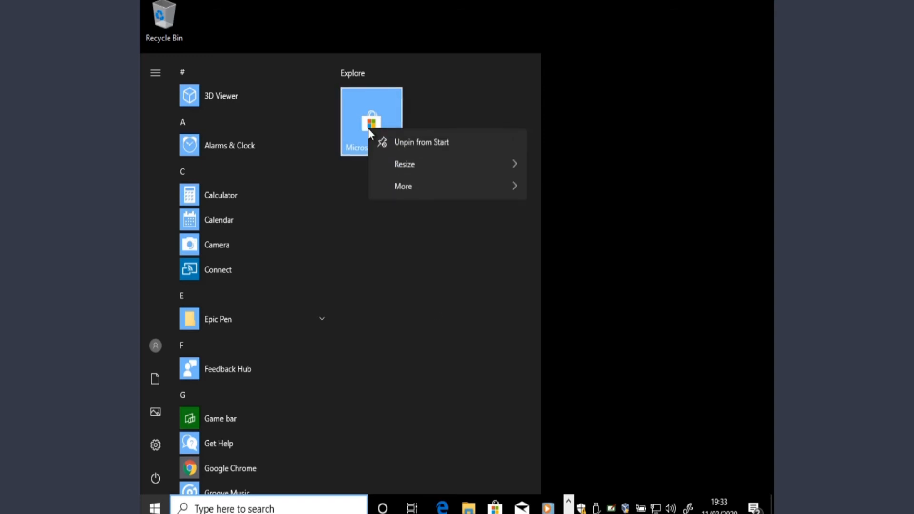
click(398, 146)
click(600, 266)
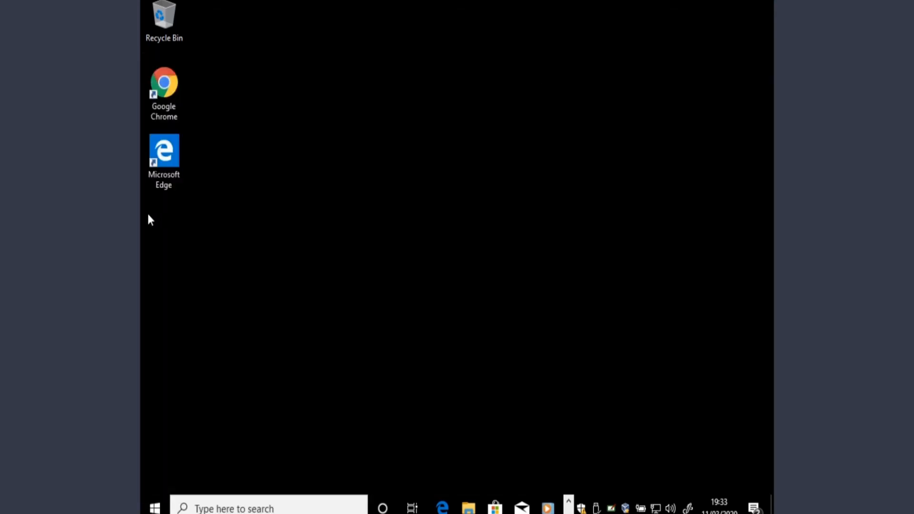
click(155, 508)
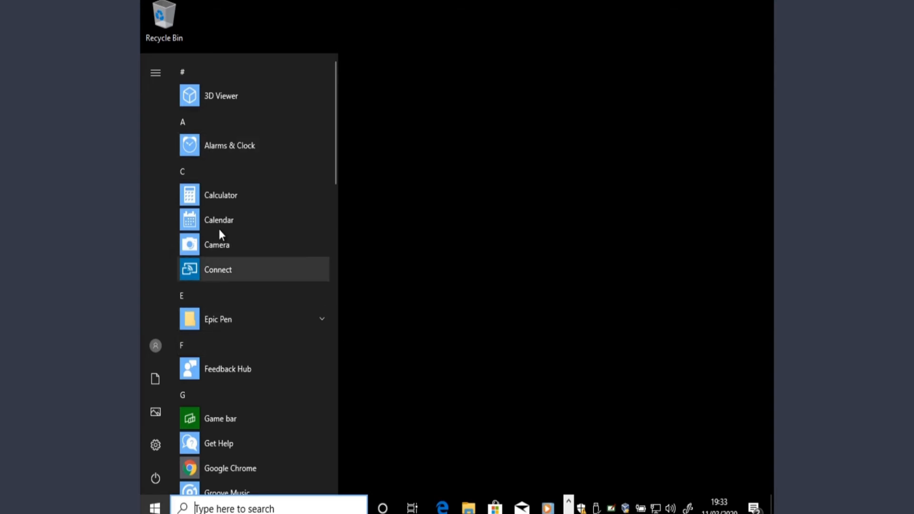
click(609, 257)
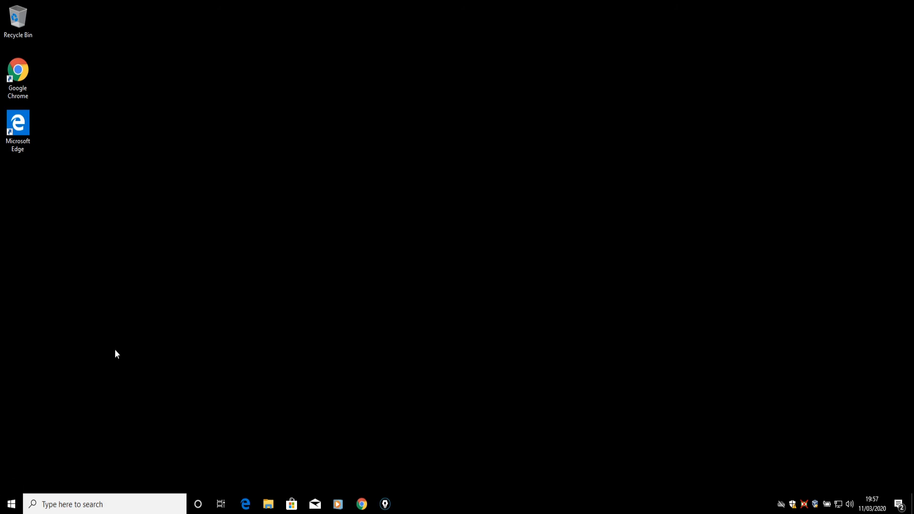
Find Control Panel by searching for "control", view all its items and close it
click(12, 505)
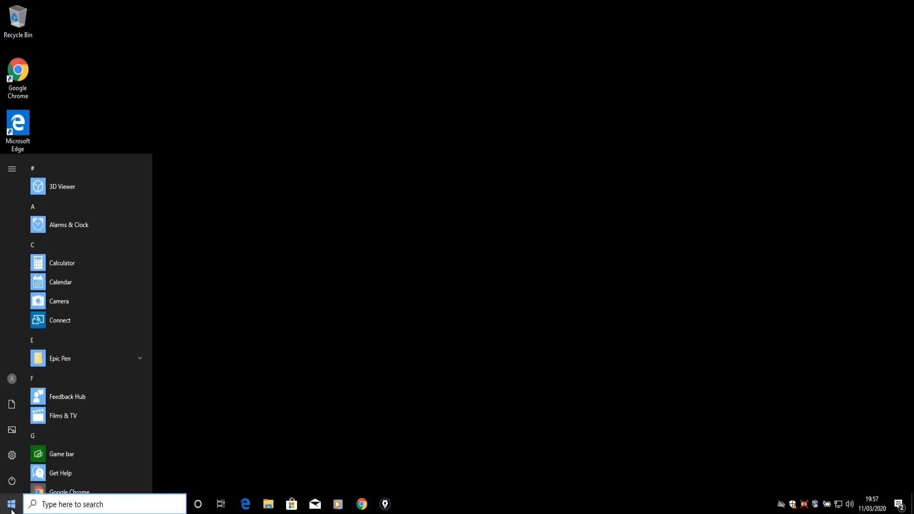
text(contr)
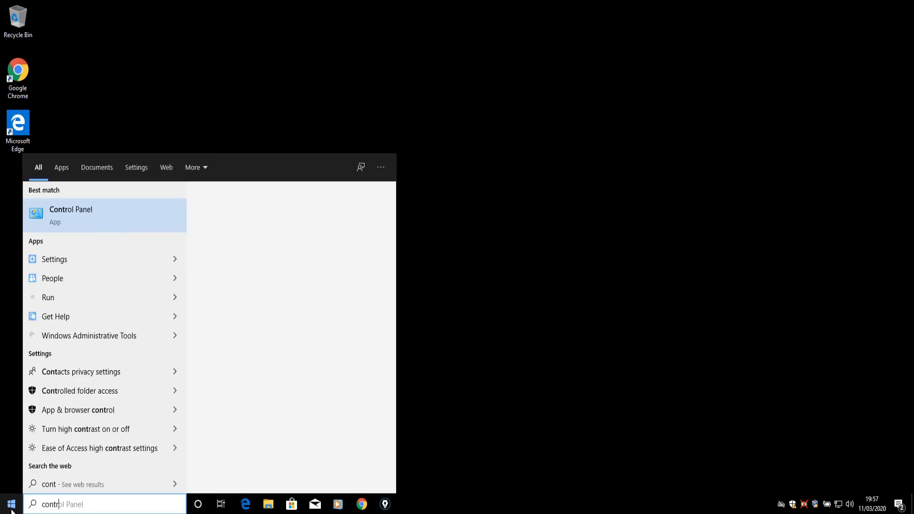
text(ol)
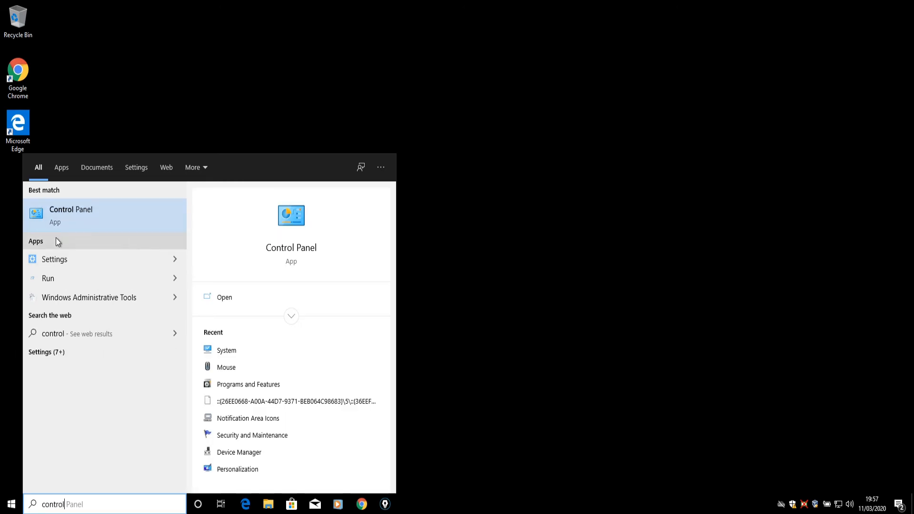
click(62, 220)
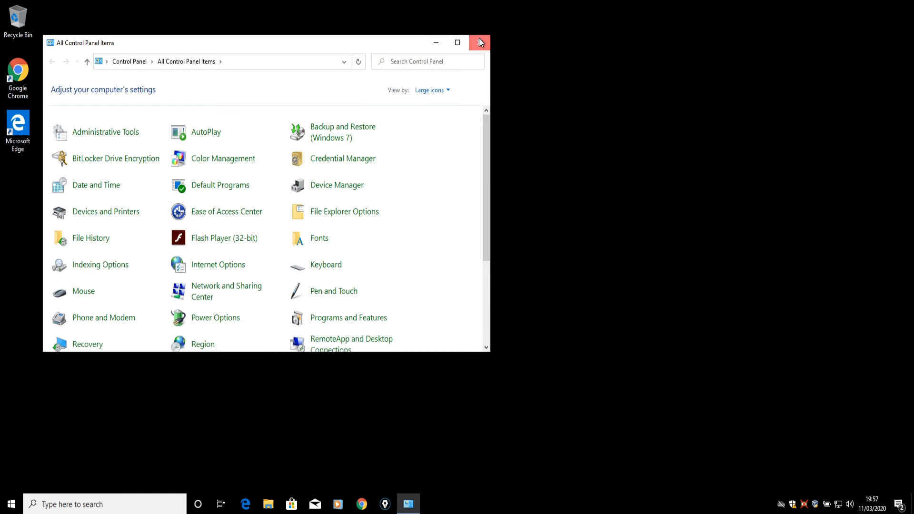
click(480, 42)
View the available display resolutions in the System display settings, keep the current one and close Settings
click(9, 503)
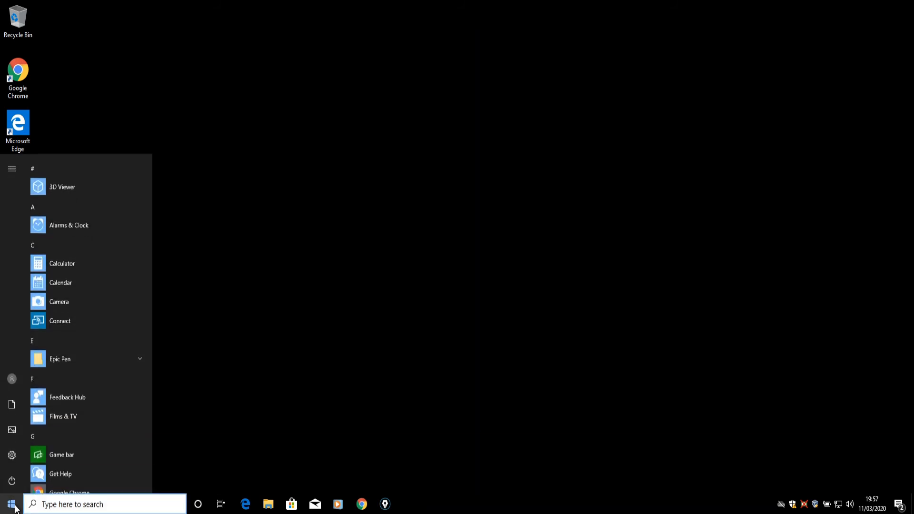
mouse_move(10, 459)
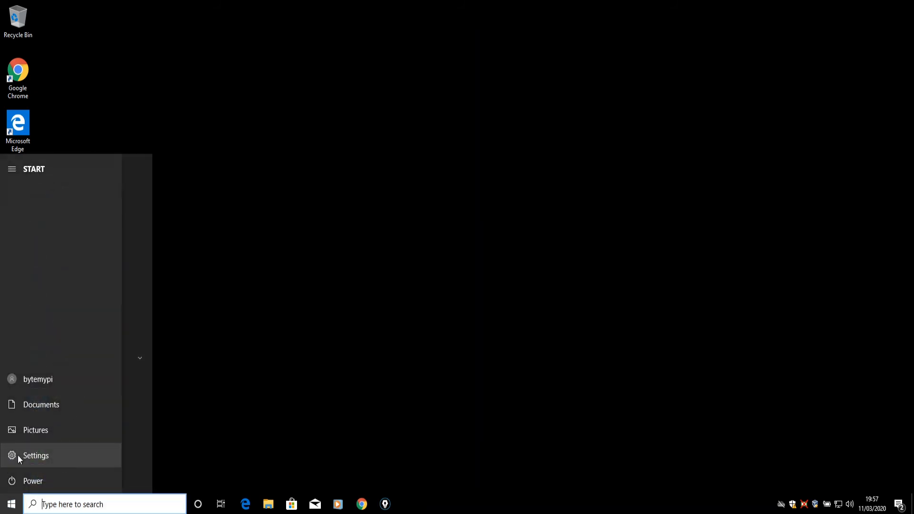
click(25, 456)
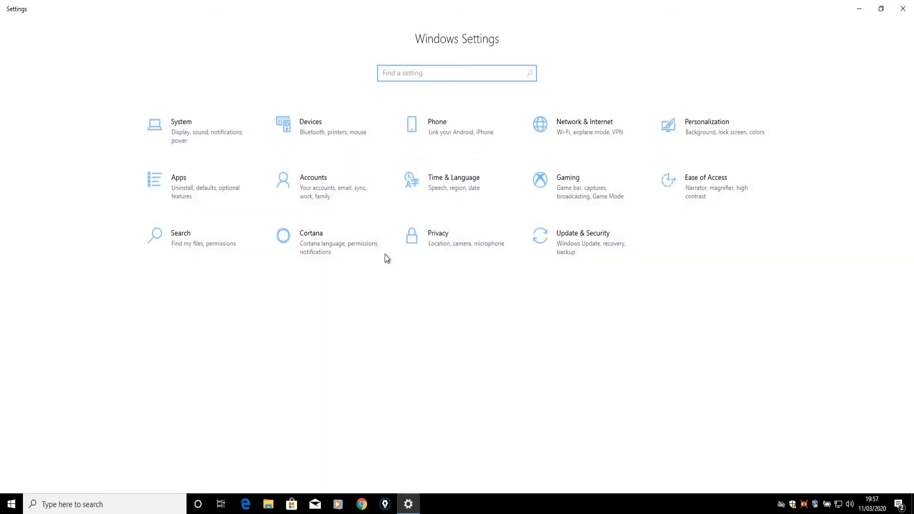
click(173, 123)
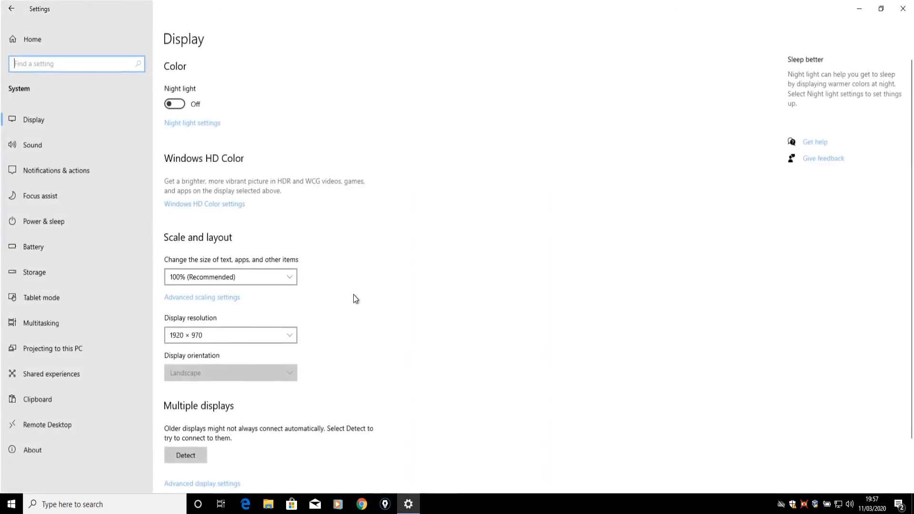
click(37, 123)
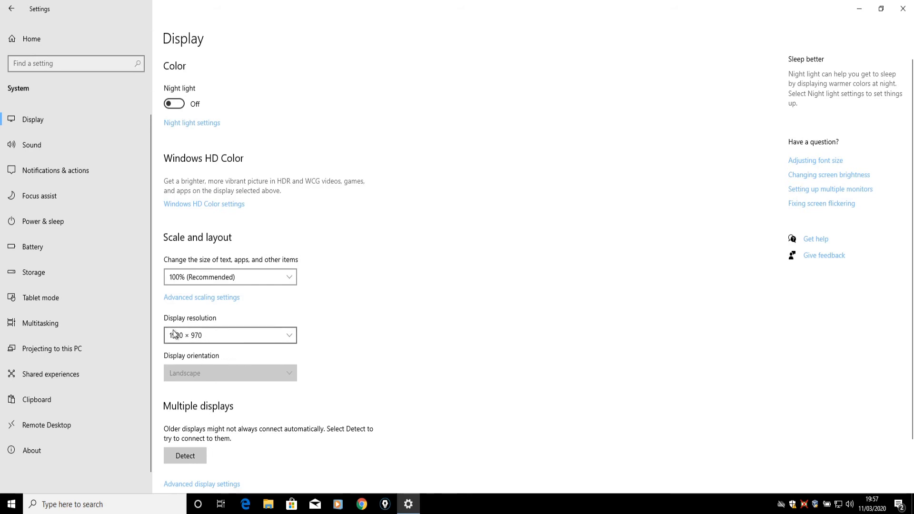
click(282, 339)
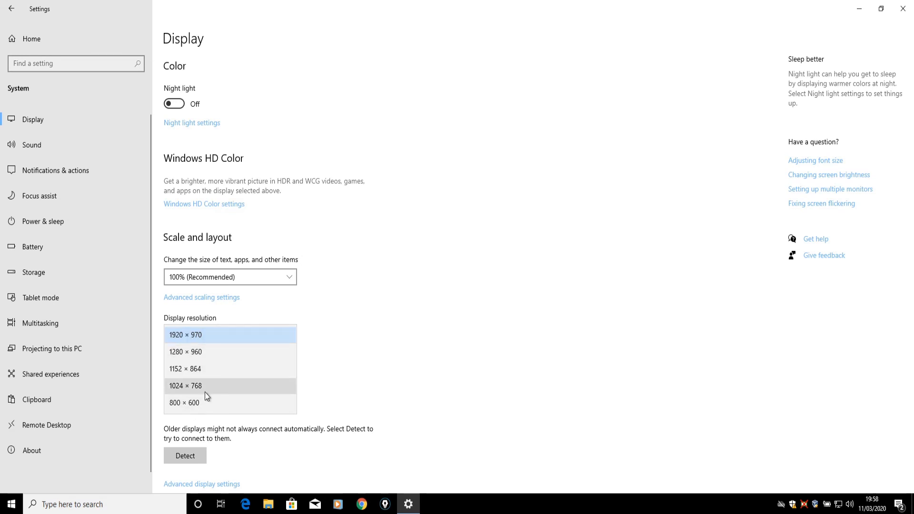
click(385, 328)
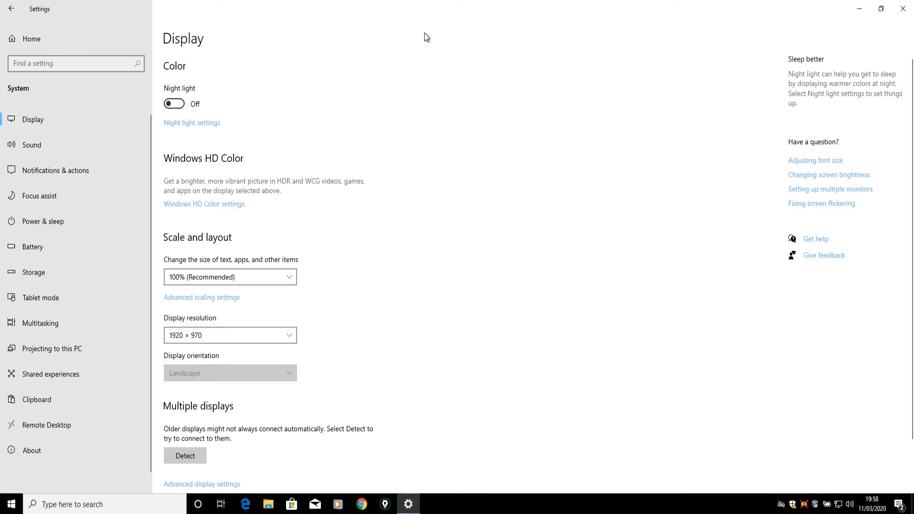
click(903, 4)
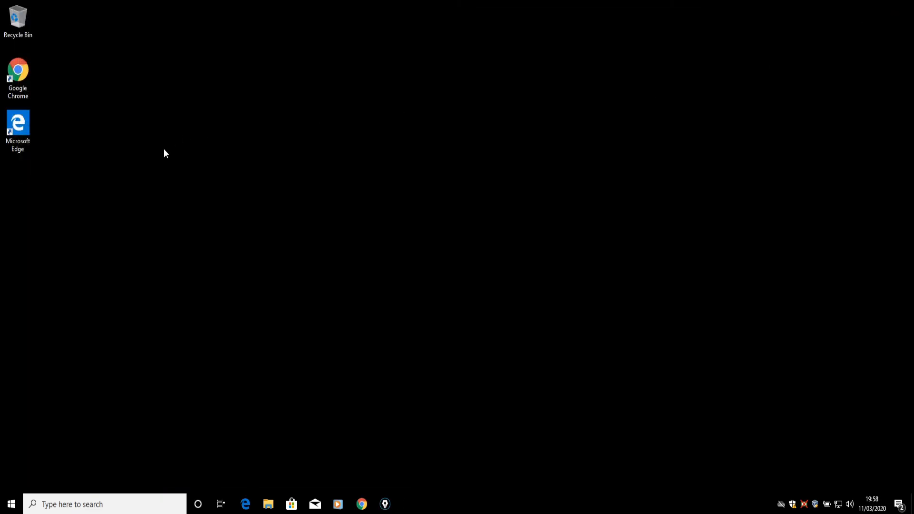
Open Microsoft Store by searching for "store", and search its catalogue for "office"
click(11, 506)
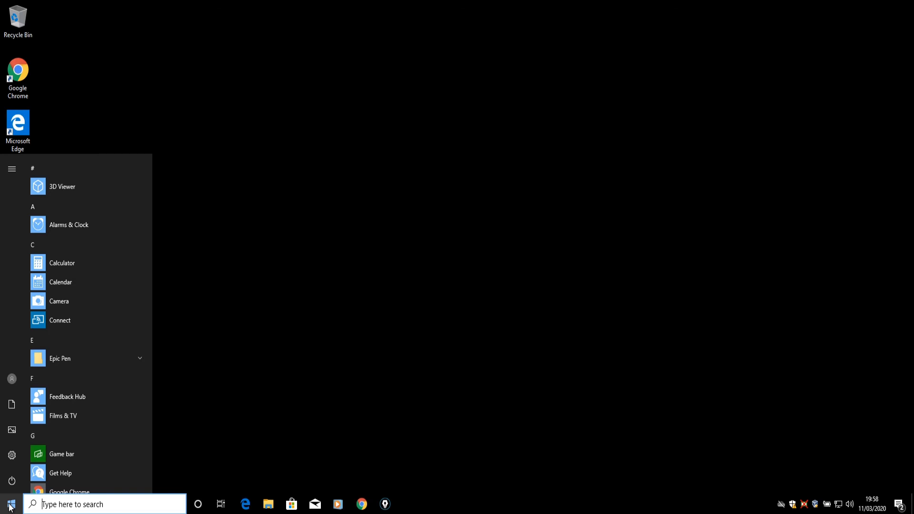
text(store)
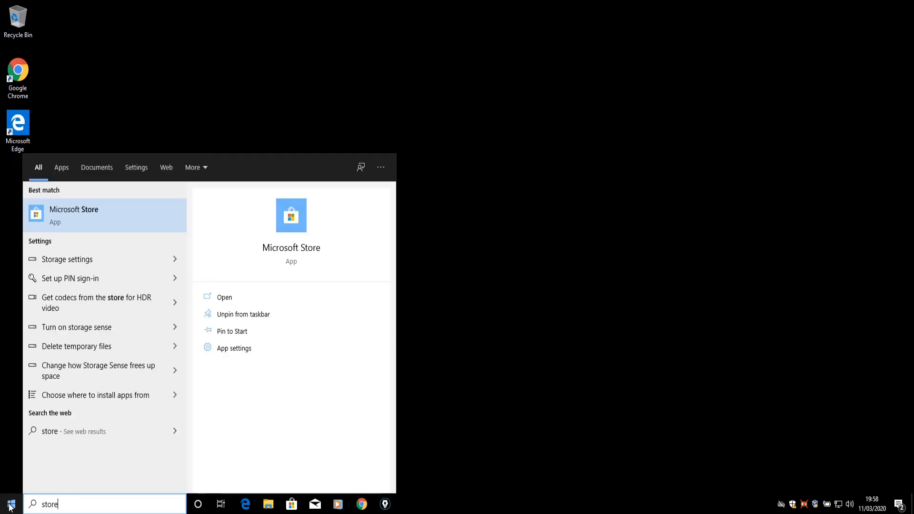
click(63, 224)
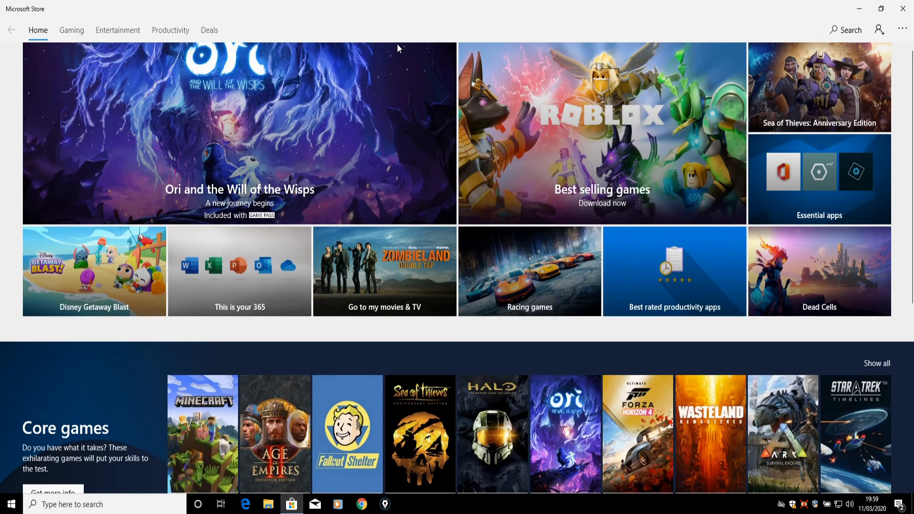
click(846, 29)
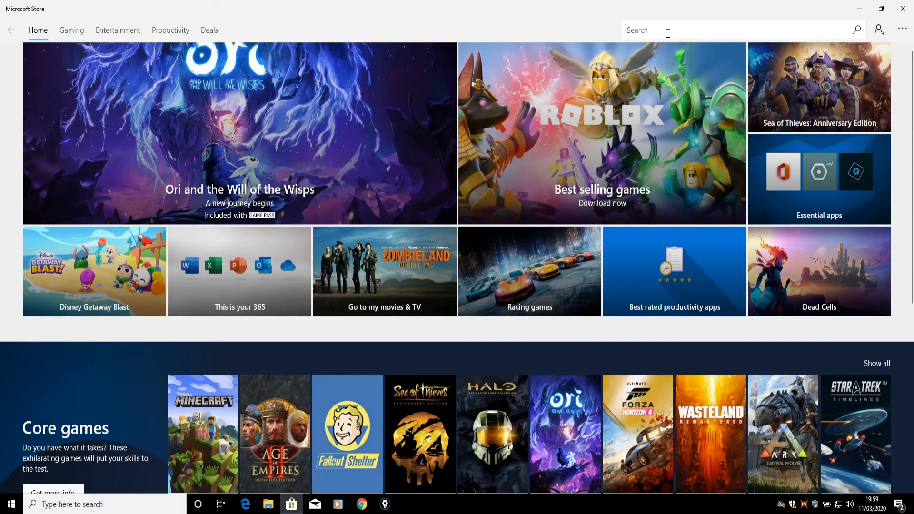
text(office)
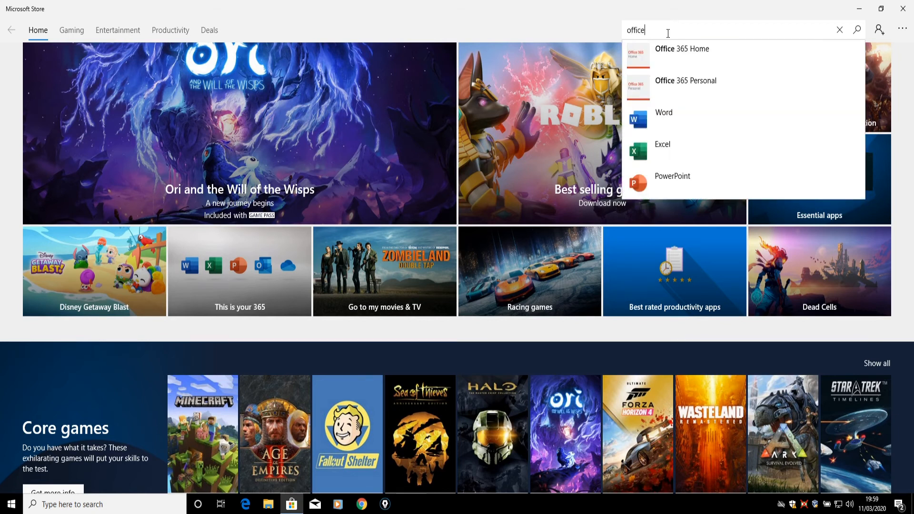
key(Return)
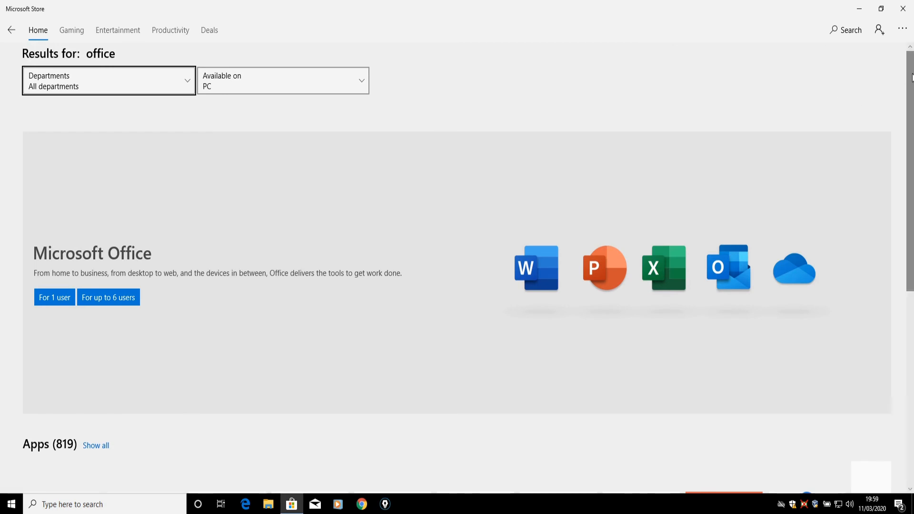
Browse the Office app results, view the Word product page and close the Store
scroll(910, 139, down, 2)
scroll(910, 139, down, 3)
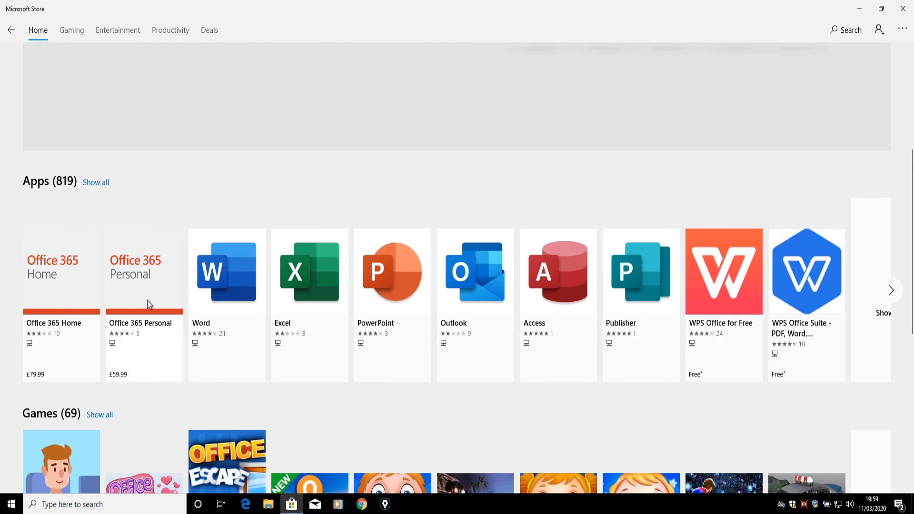
click(219, 279)
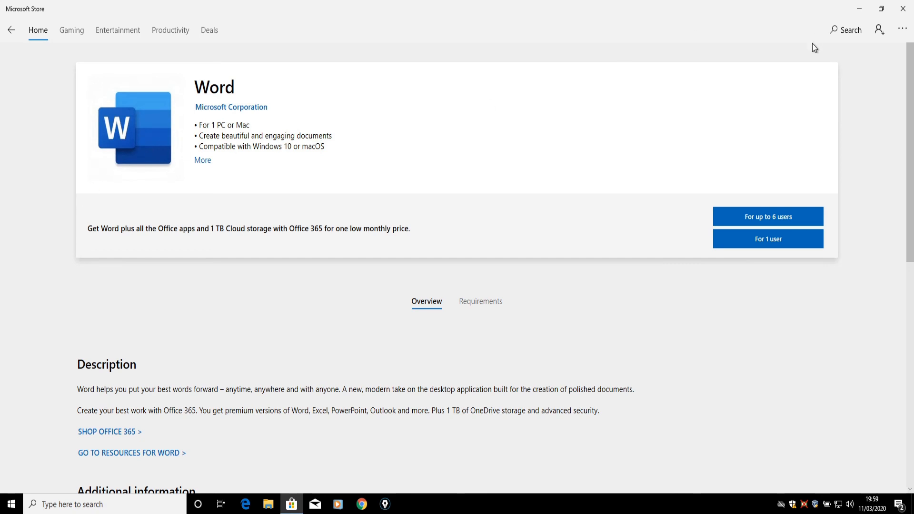
click(904, 9)
Switch to Microsoft Edge in a maximized window and search the web for "libreoffice"
click(252, 495)
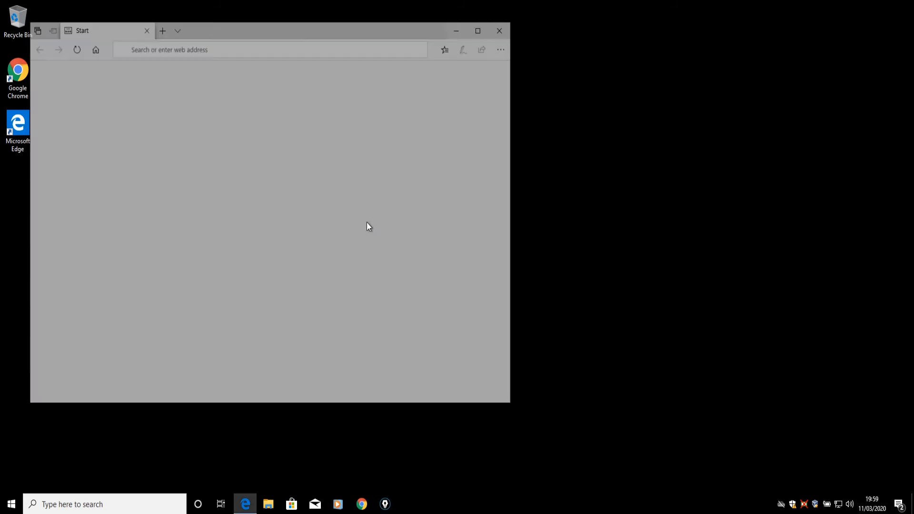
click(484, 27)
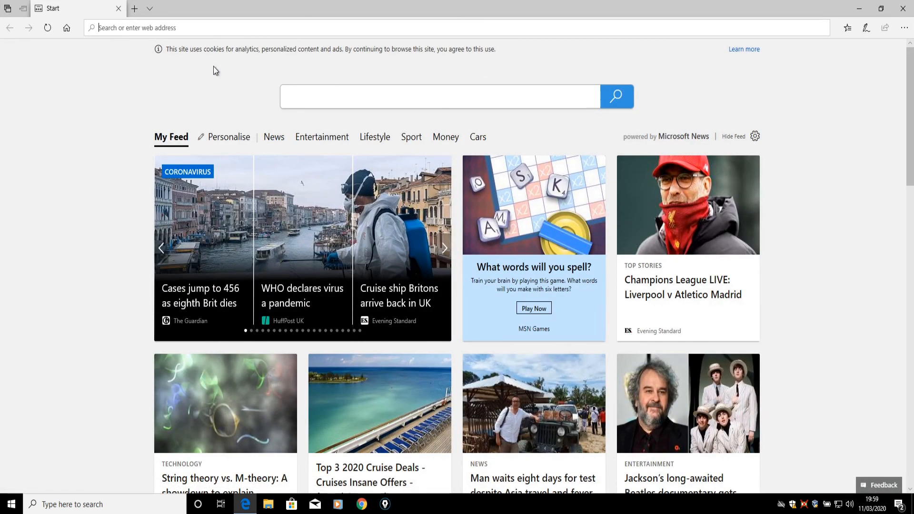
click(331, 96)
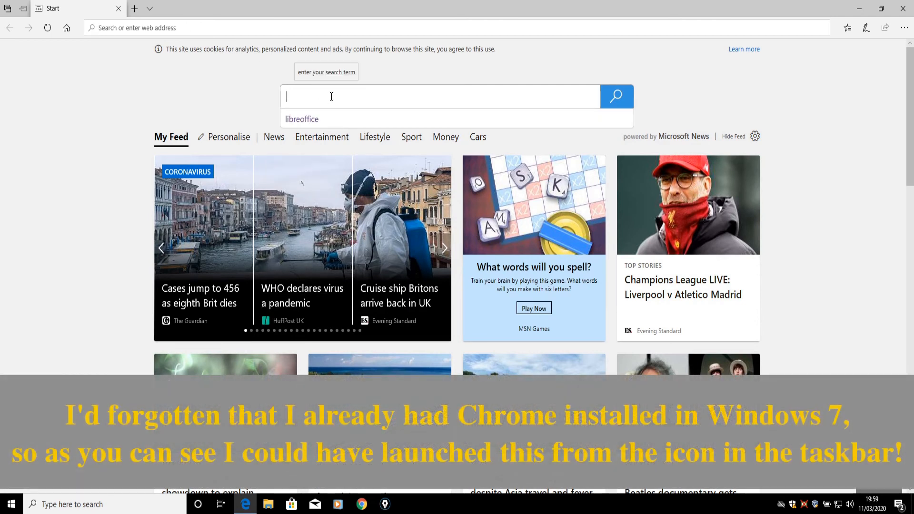
text(libreoff)
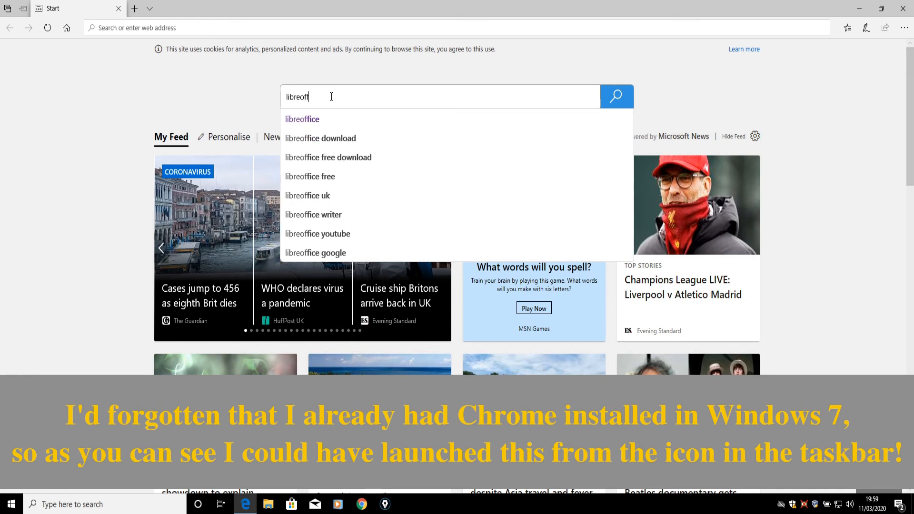
text(ice)
key(Return)
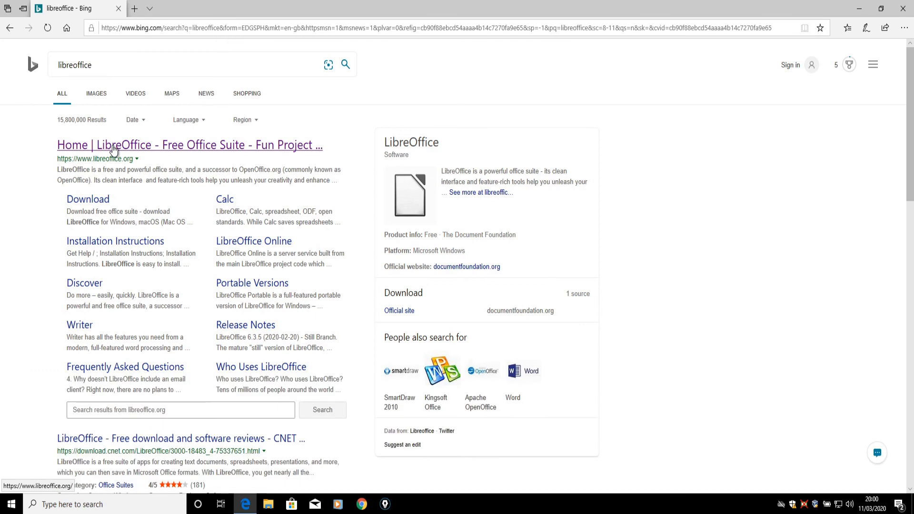
Visit the official LibreOffice website, view its download page and close the browser
click(126, 149)
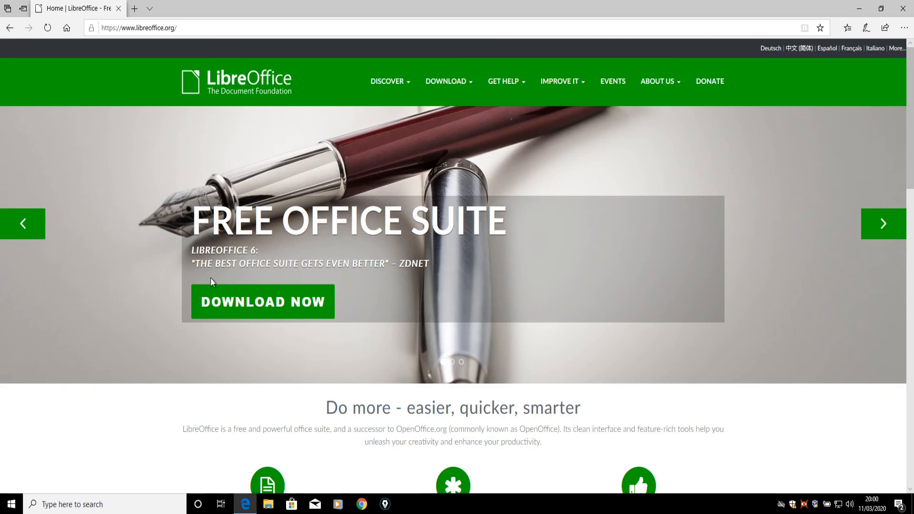
click(256, 309)
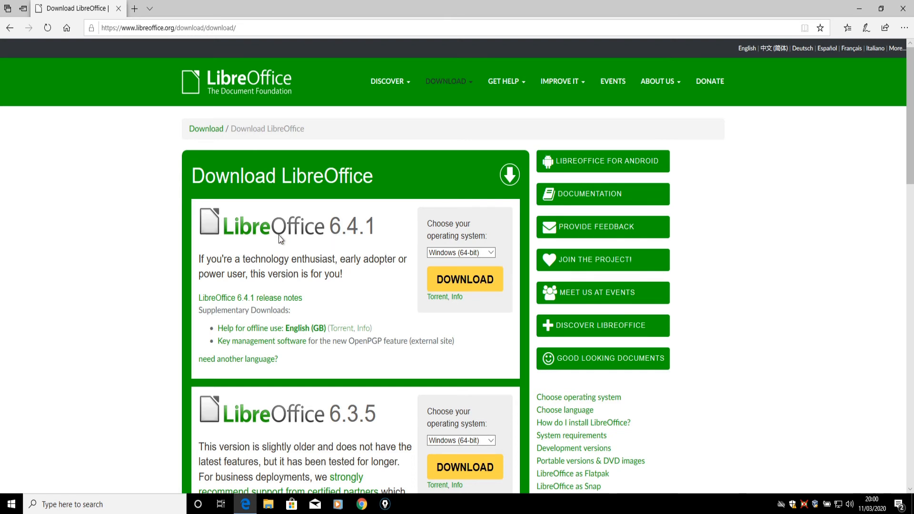
click(9, 509)
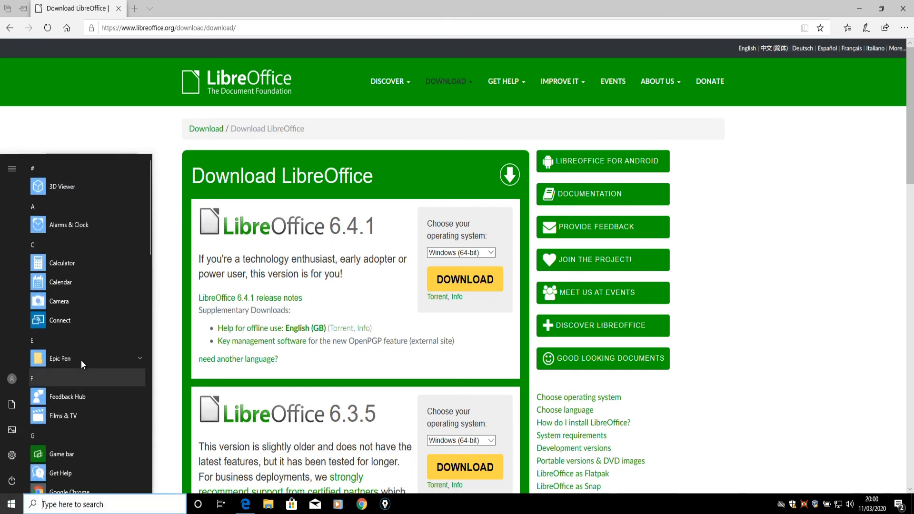
click(453, 149)
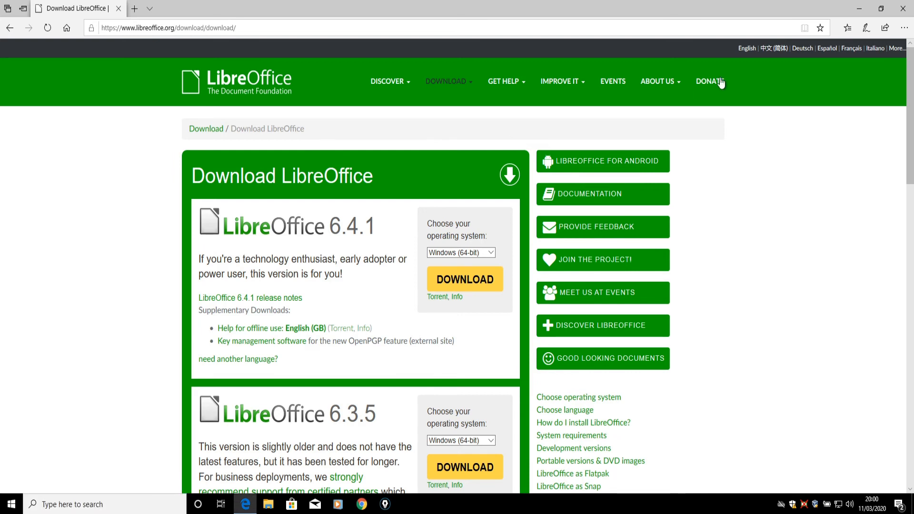
click(902, 12)
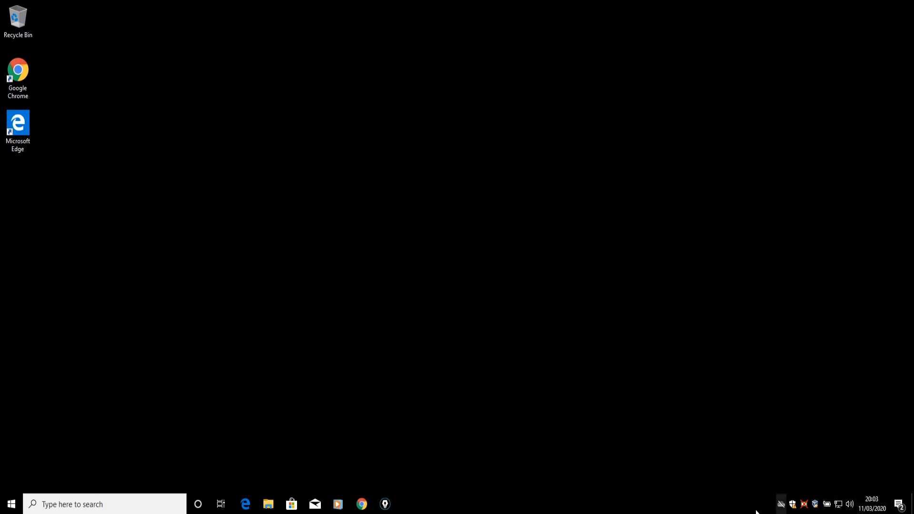
Dismiss the new Windows features and display driver notifications, and close the notification centre
click(899, 506)
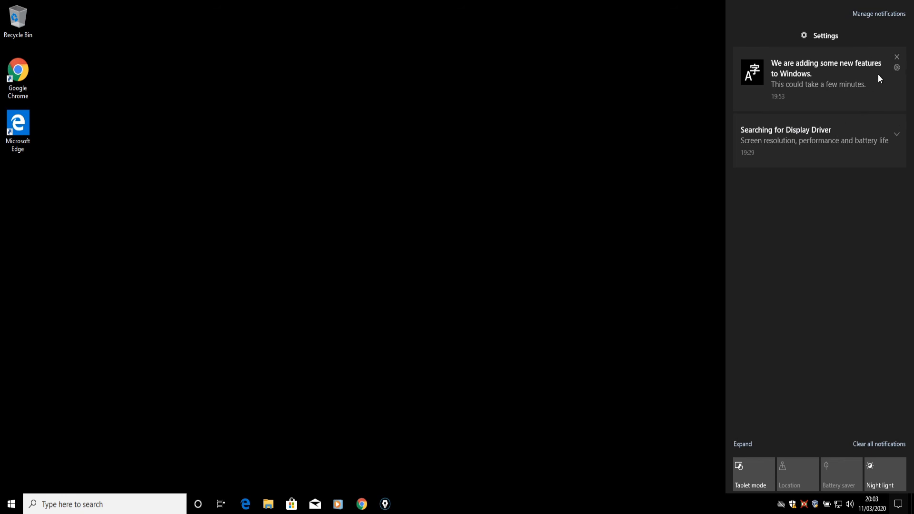
click(896, 59)
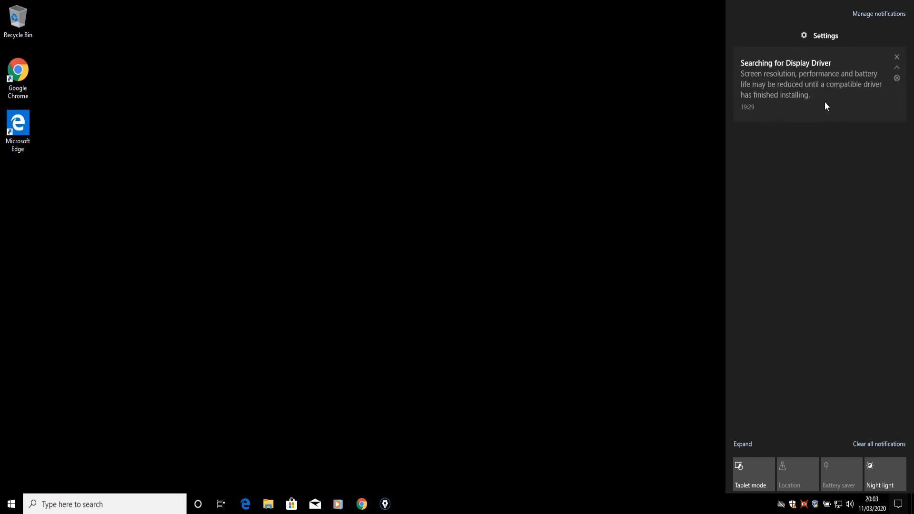
click(897, 58)
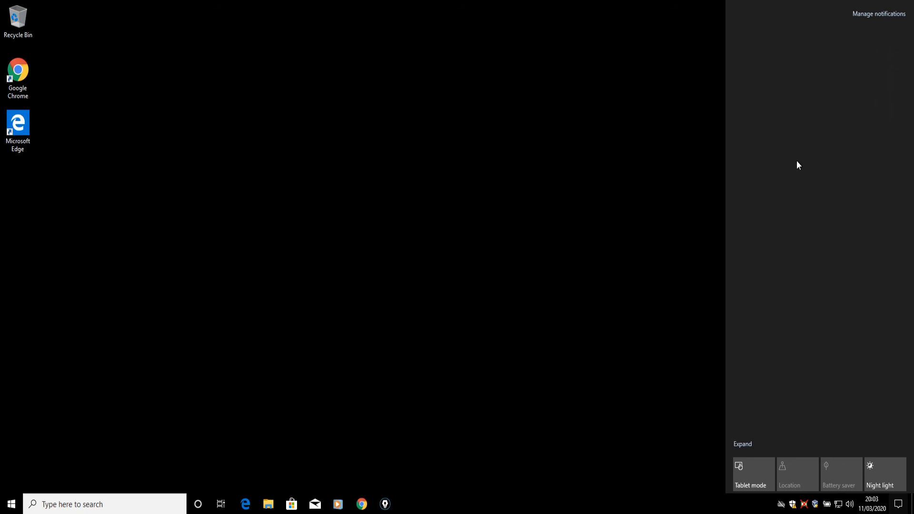
click(644, 234)
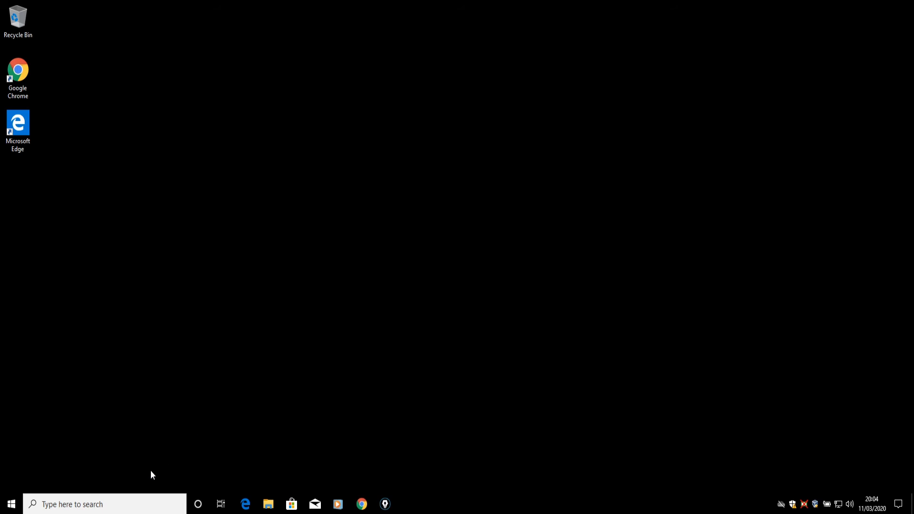
Review the Activation and Windows Update pages under Update & Security in Settings
click(11, 503)
click(29, 456)
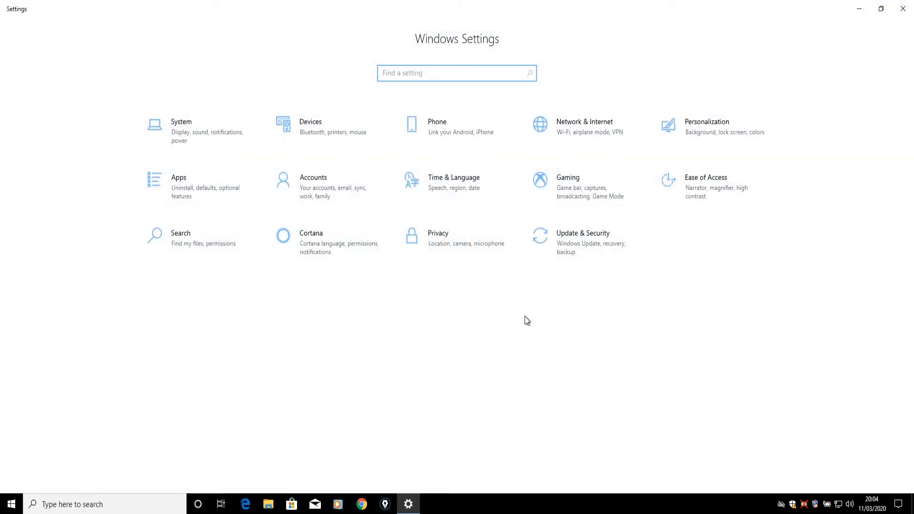
click(570, 246)
click(27, 277)
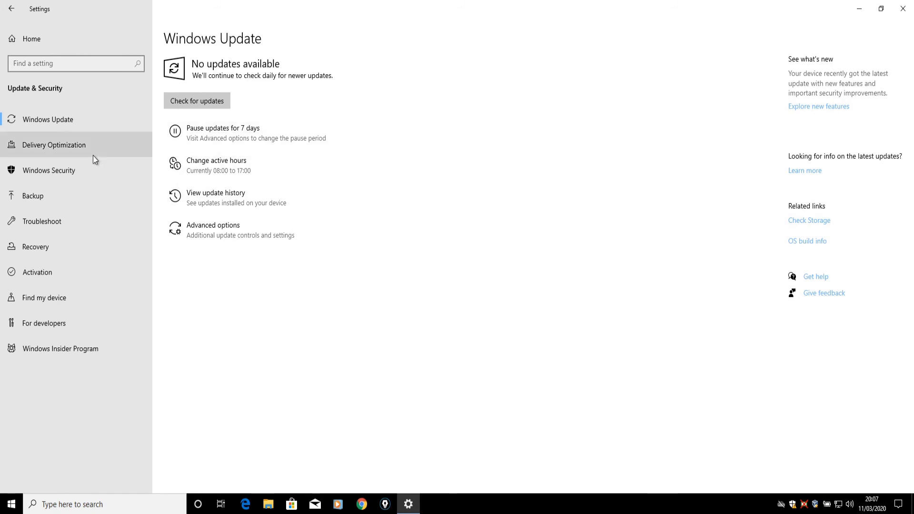
View the account info in the Accounts settings and open the sign-in dialog for switching to a Microsoft account
click(11, 15)
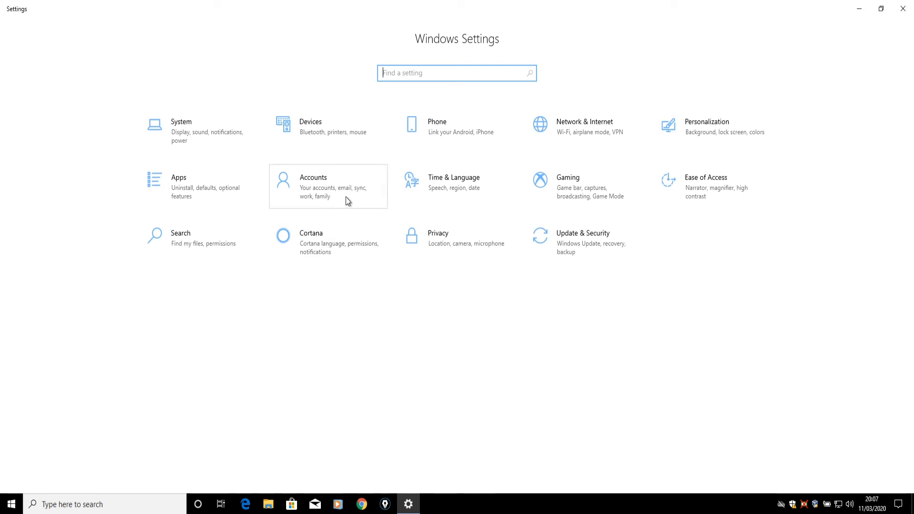
click(307, 192)
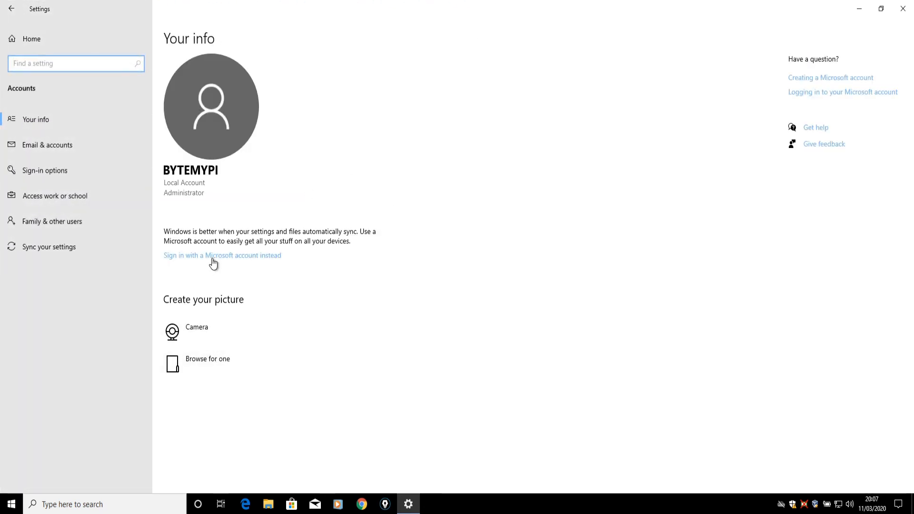
click(215, 257)
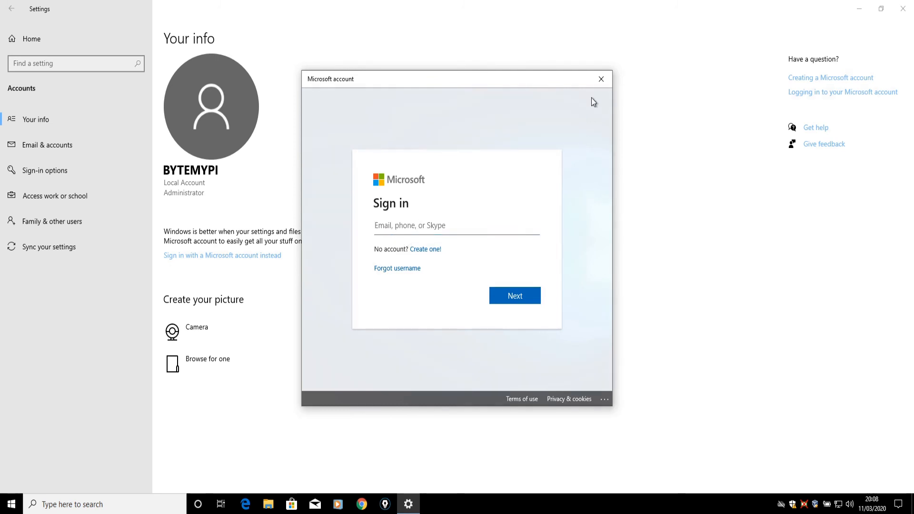
Close the Microsoft account sign-in dialog with Settings, and briefly view the OneDrive status pop-up
click(600, 76)
click(903, 9)
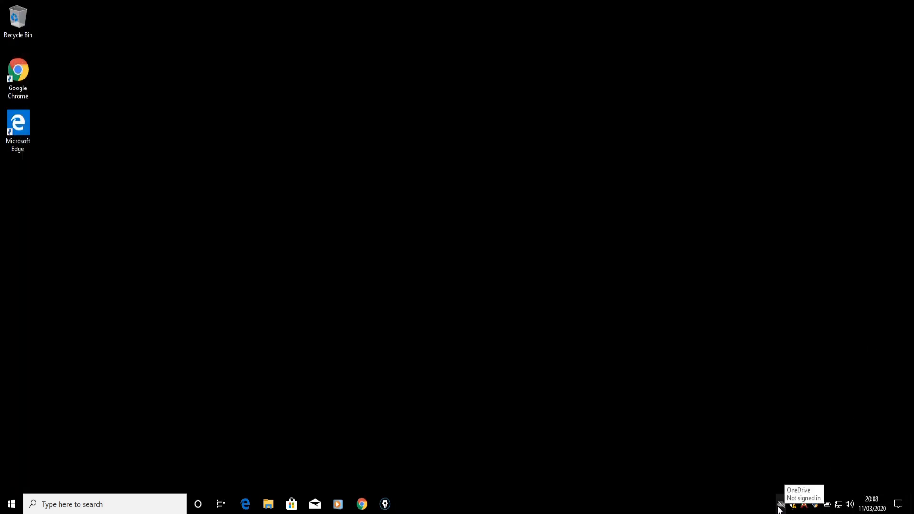
click(780, 505)
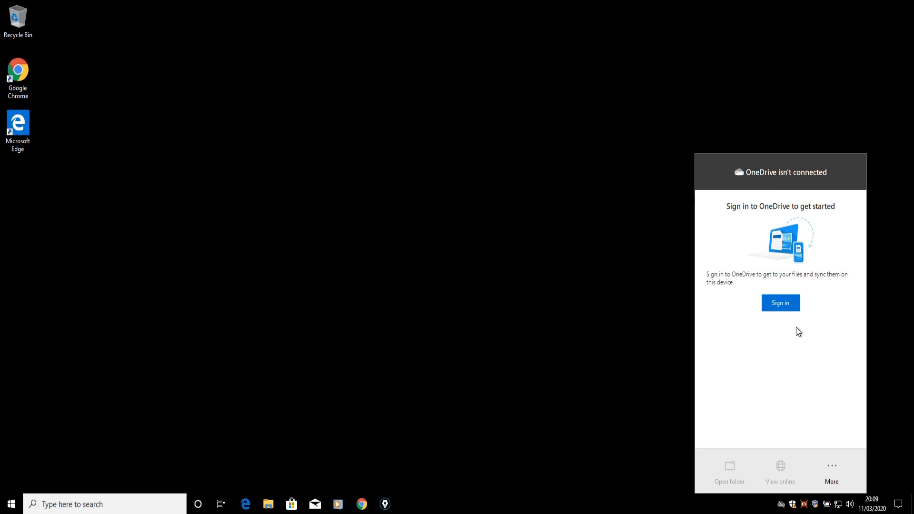
click(780, 508)
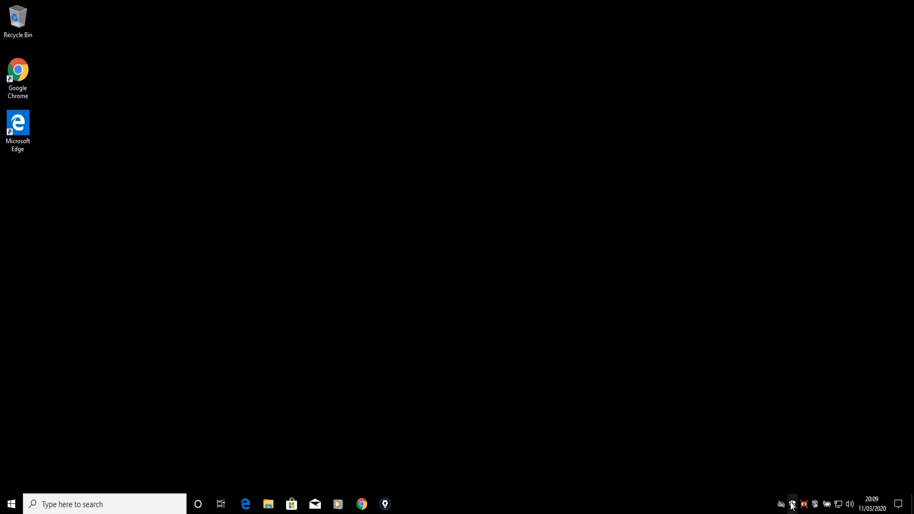
Open Windows Security maximized and dismiss the Account protection recommendation to sign in with Microsoft
click(793, 505)
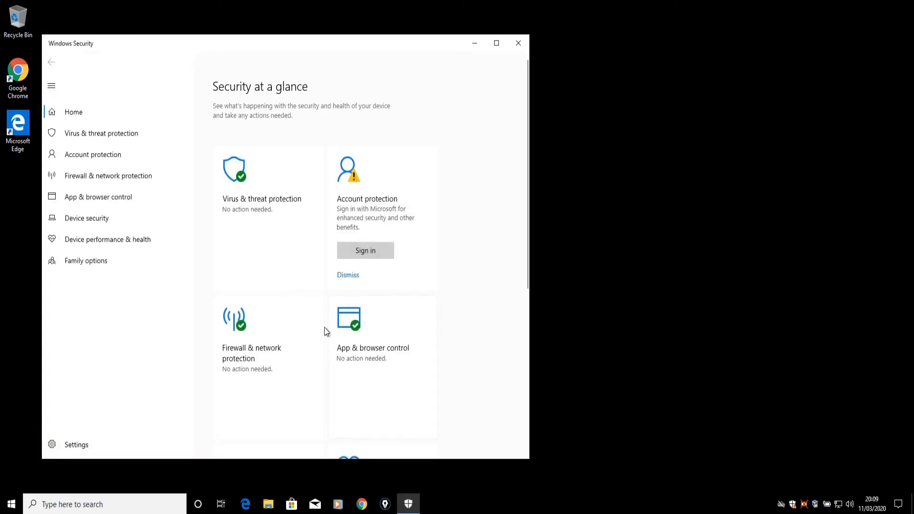
click(497, 44)
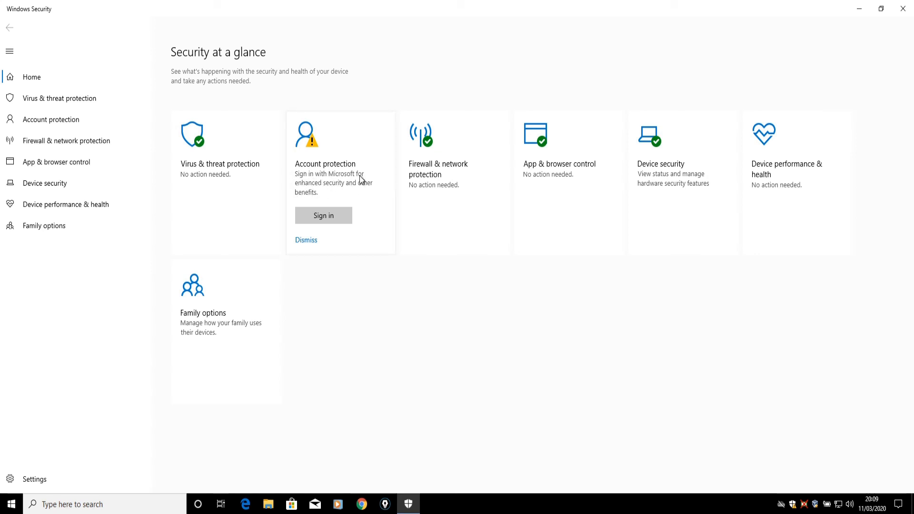
click(305, 242)
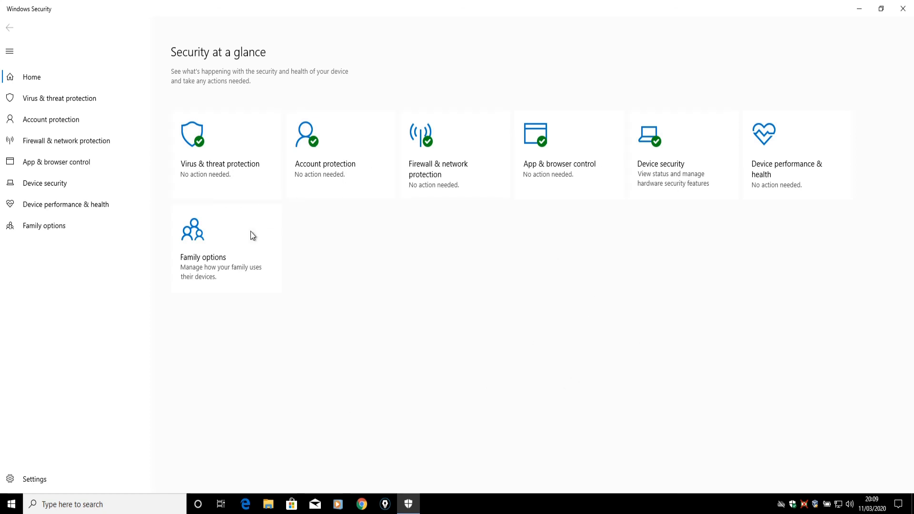
Review the Virus & threat protection page, return to the security overview and close Windows Security
click(207, 136)
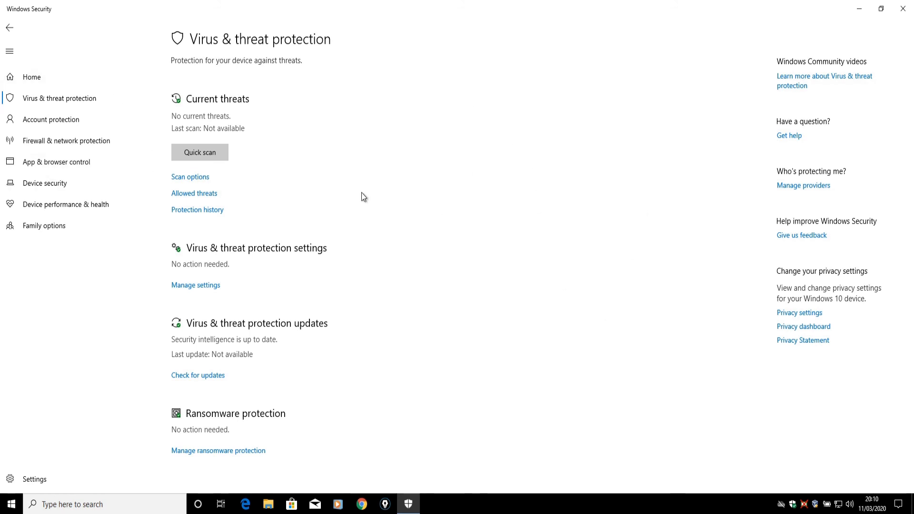
click(31, 85)
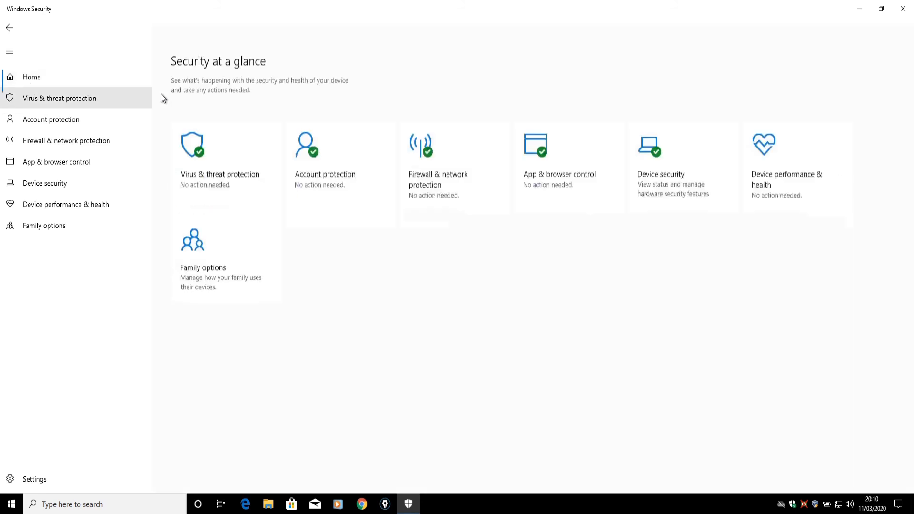
click(6, 31)
click(6, 33)
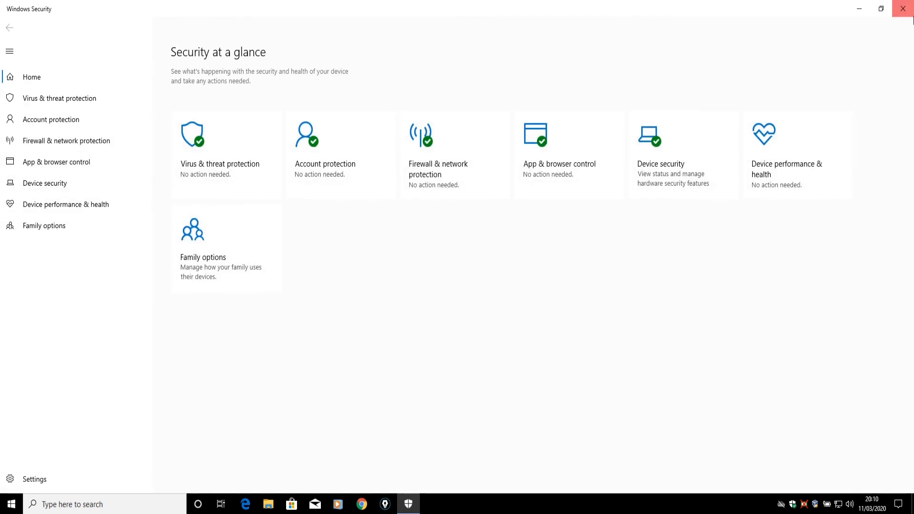
click(904, 9)
Open Windows Settings and view the Recovery page under Update & Security
click(11, 504)
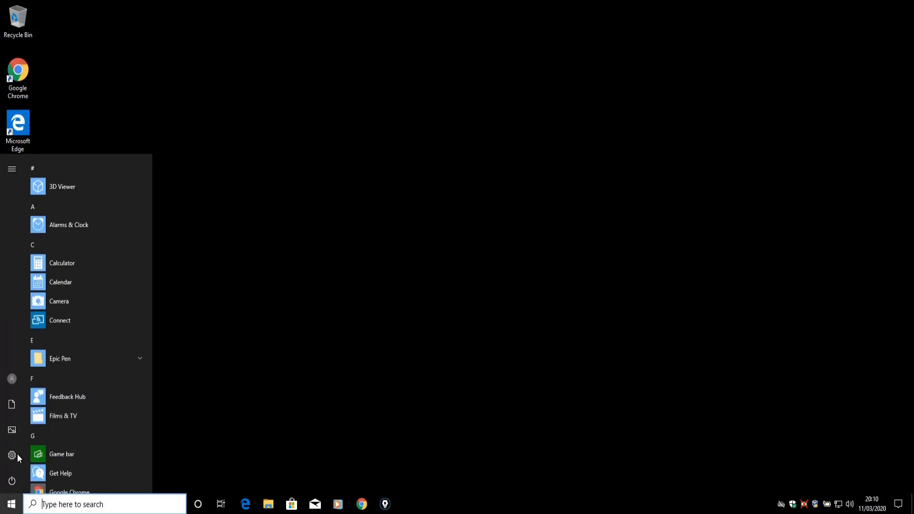
click(11, 455)
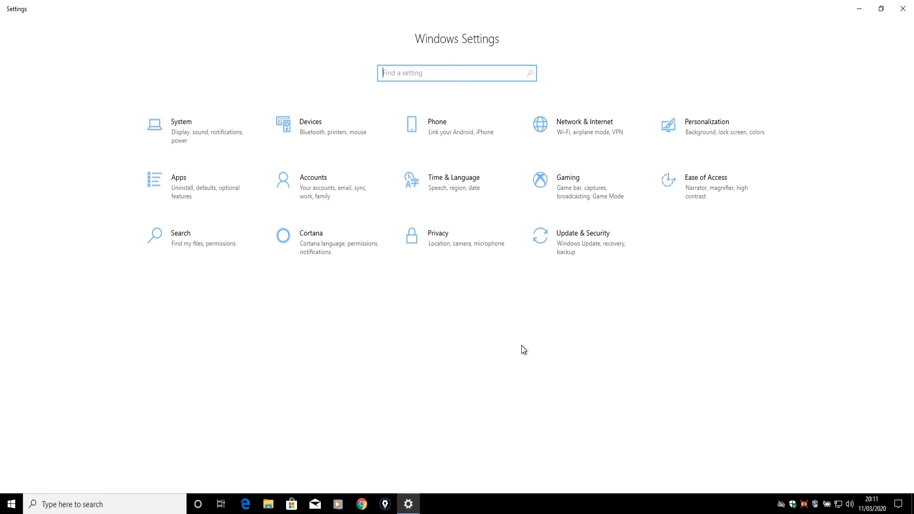
click(566, 264)
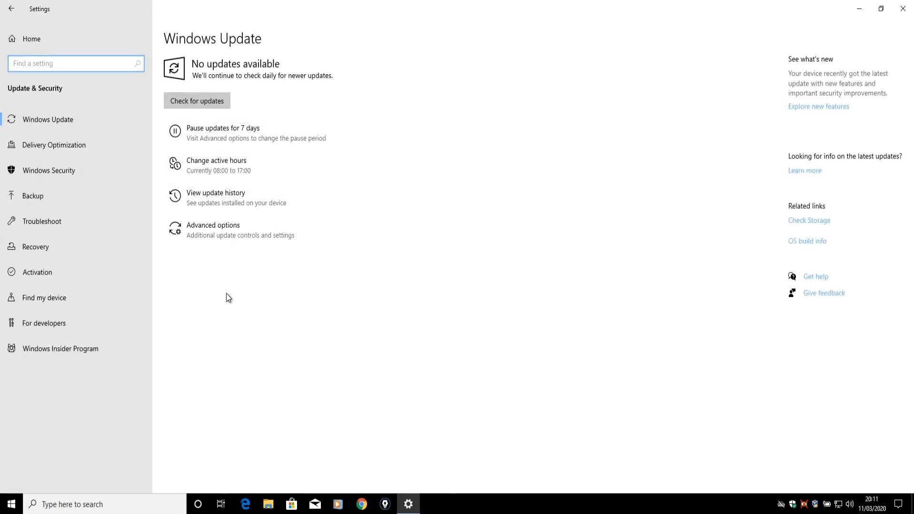
click(21, 247)
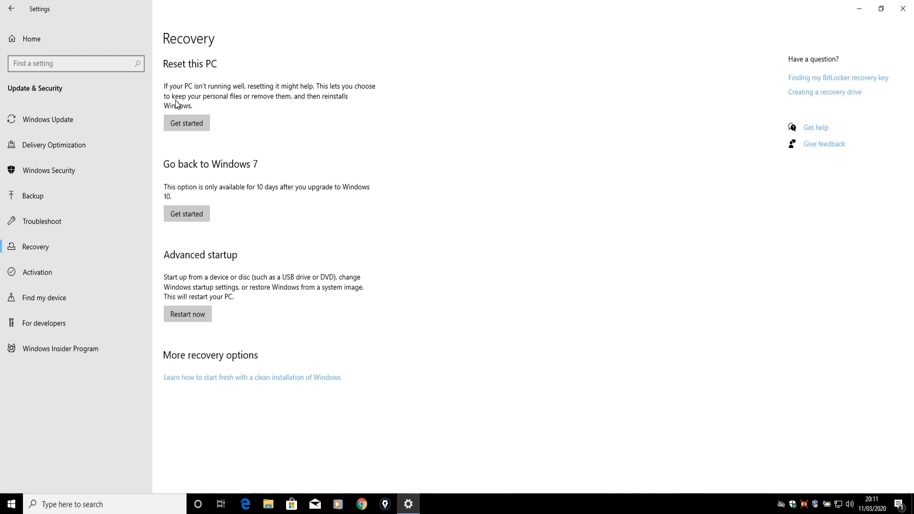
View the Reset this PC choices for keeping or removing files, cancel the reset and close Settings
click(178, 125)
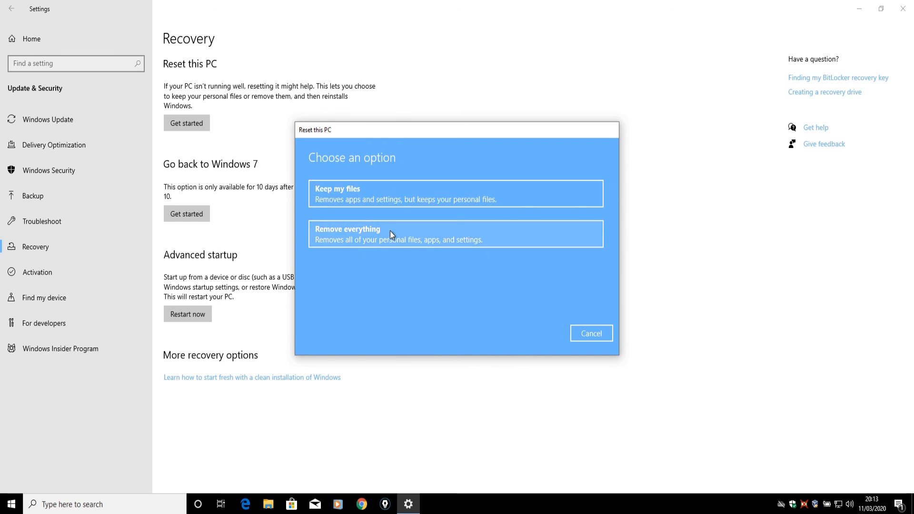
click(585, 334)
click(903, 8)
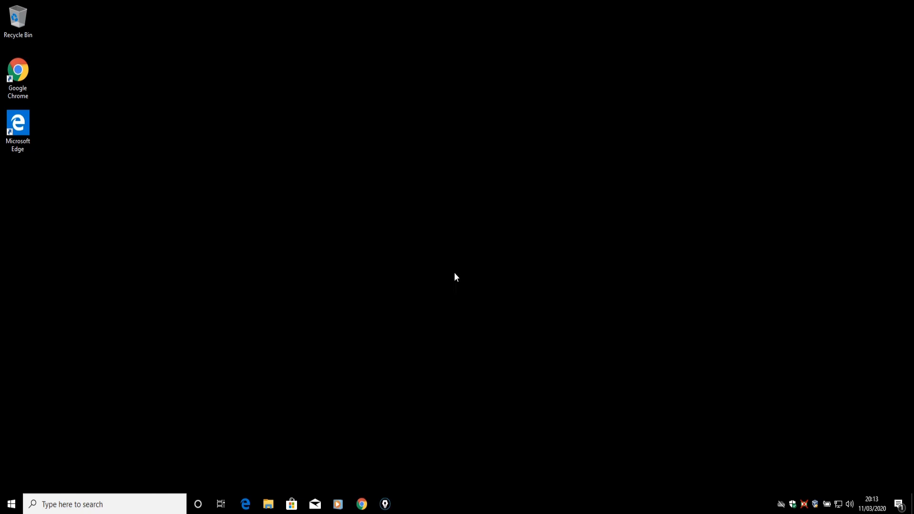